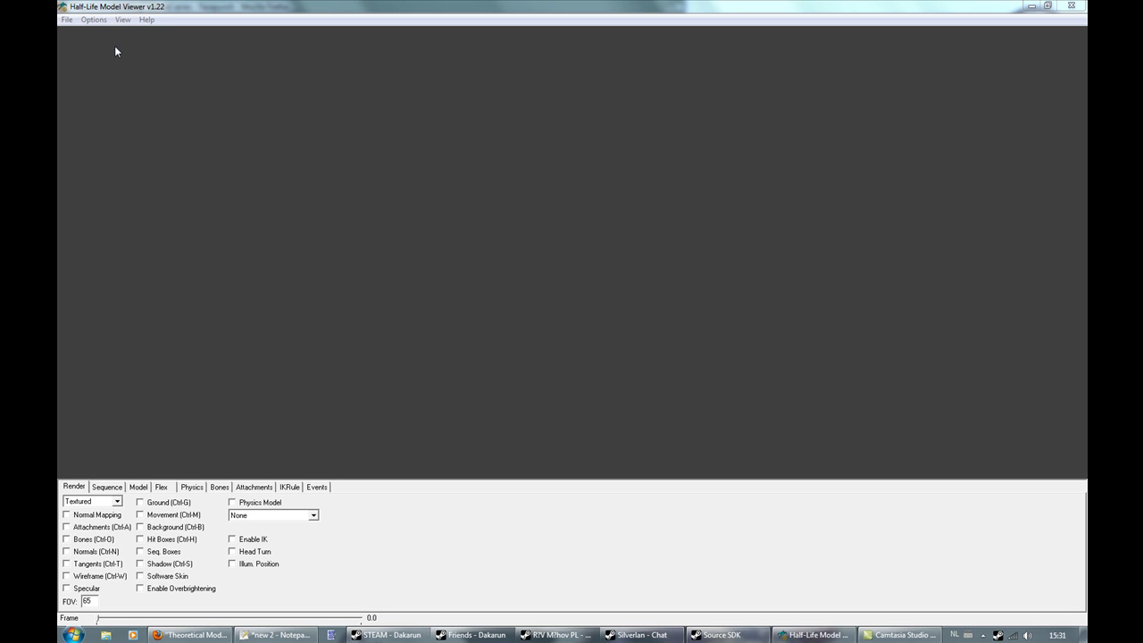
# Step: Load alyx.mdl from the models folder and turn it in the viewport to face forward
pyautogui.click(66, 20)
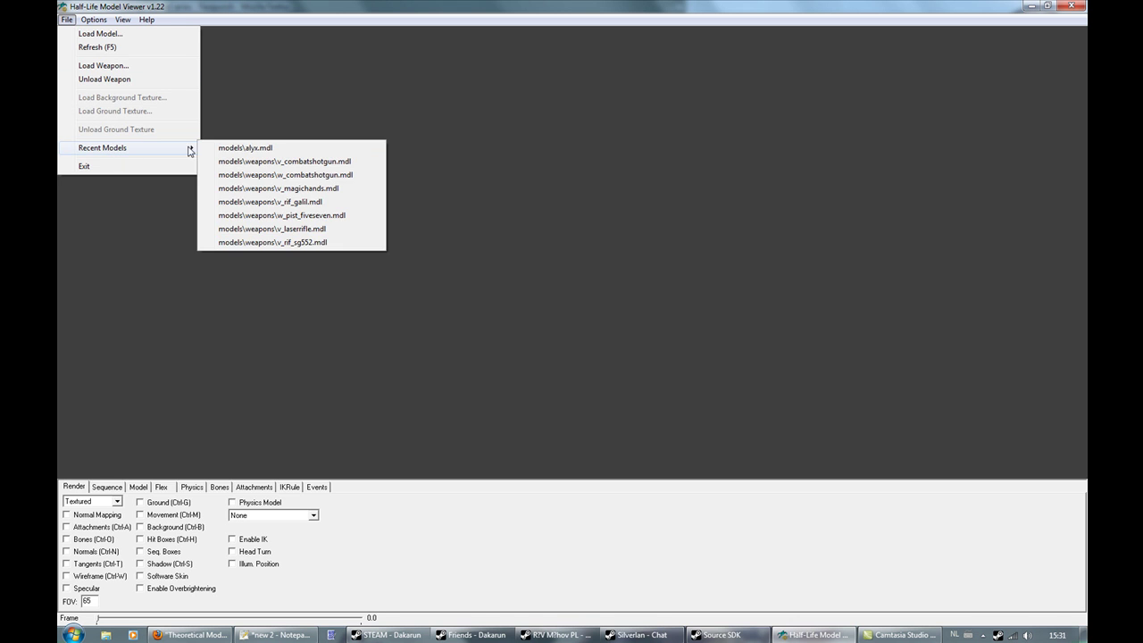
pyautogui.click(89, 33)
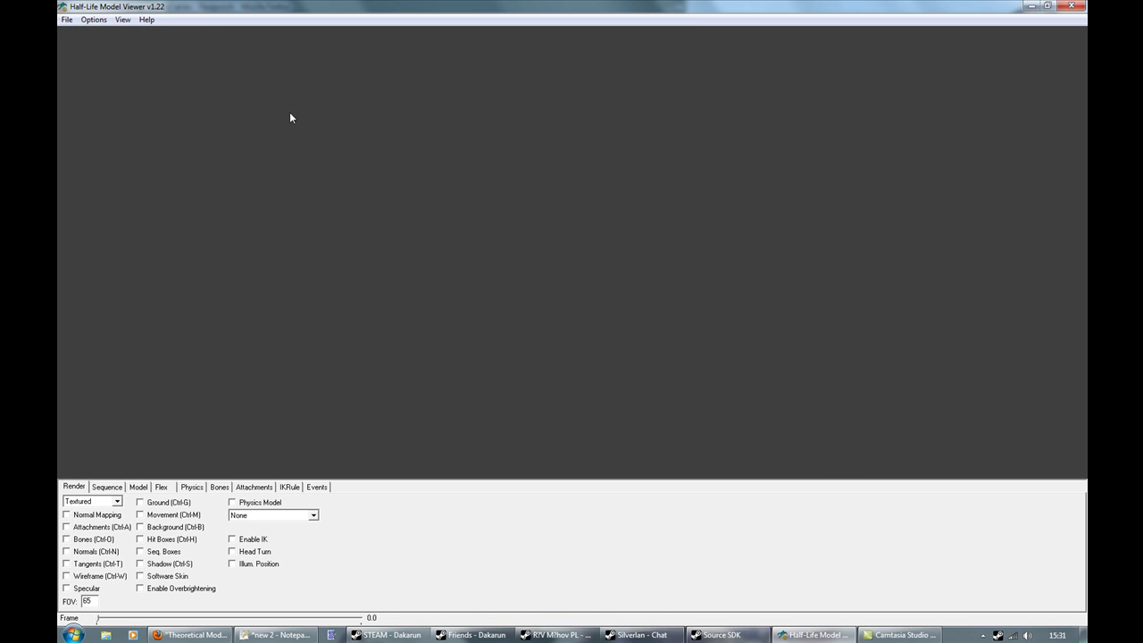
pyautogui.click(375, 364)
pyautogui.scroll(-10, 375, 366)
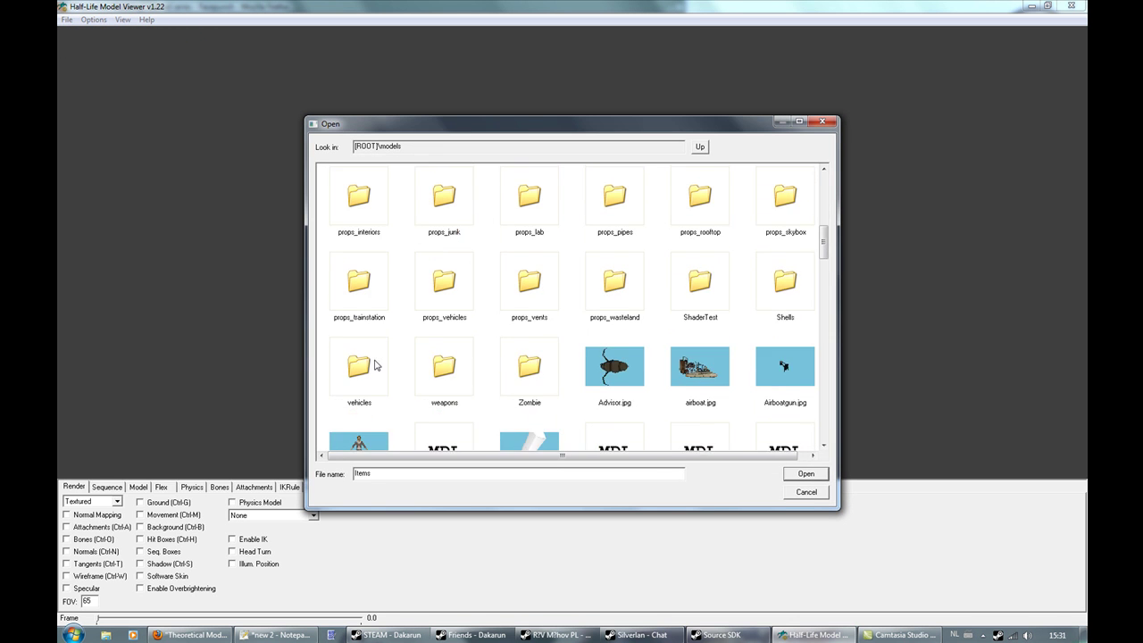
pyautogui.doubleClick(359, 201)
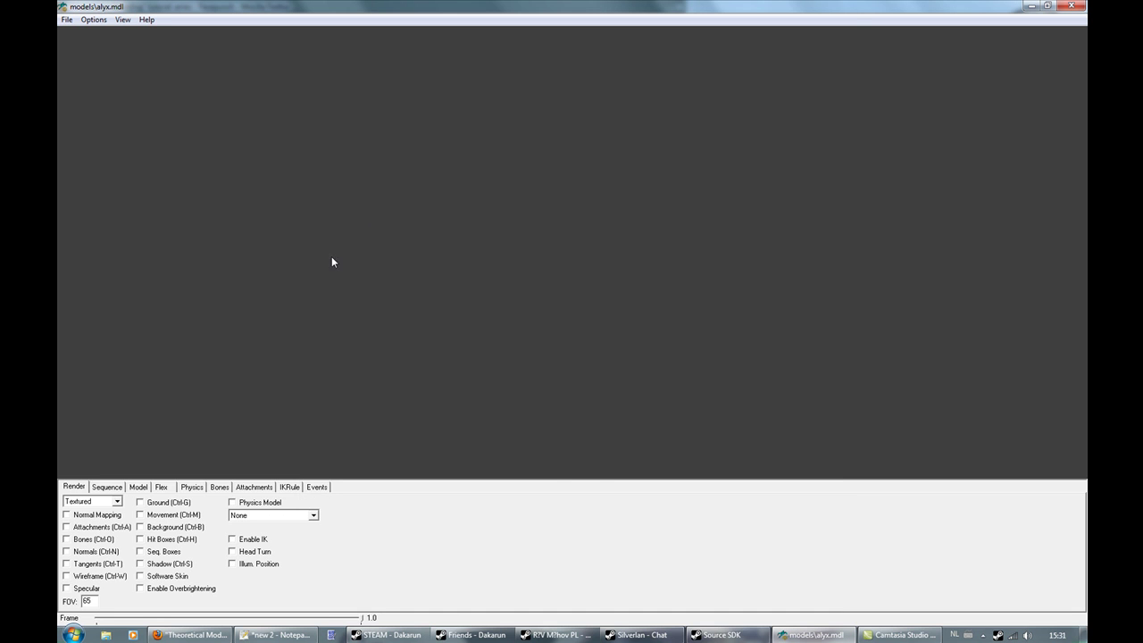
pyautogui.moveTo(591, 191)
pyautogui.mouseDown()
pyautogui.moveTo(616, 189)
pyautogui.moveTo(583, 186)
pyautogui.moveTo(625, 186)
pyautogui.moveTo(587, 186)
pyautogui.moveTo(571, 201)
pyautogui.mouseUp()
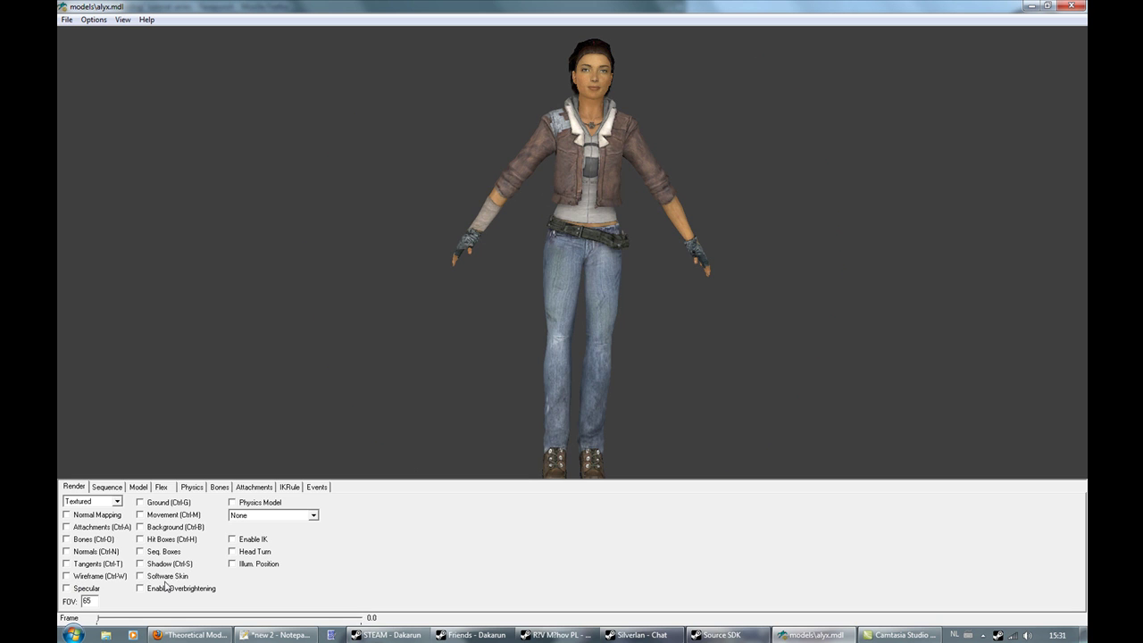
# Step: Show Alyx's physics collision model, view it from the side and front, then hide it
pyautogui.click(233, 503)
pyautogui.moveTo(540, 305); pyautogui.dragTo(469, 332)
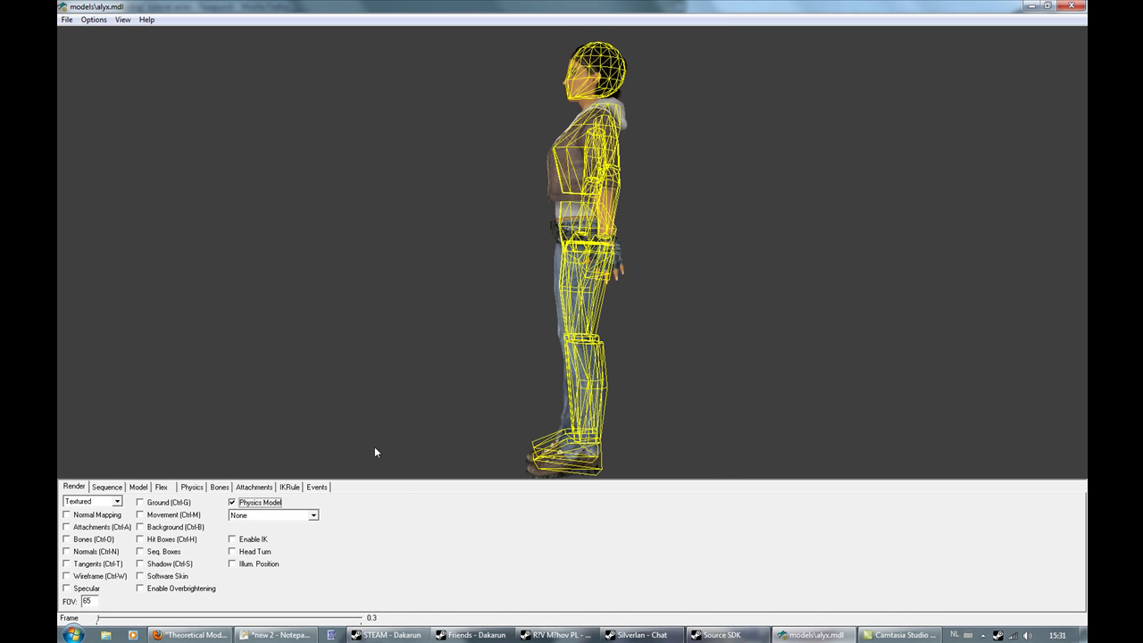
pyautogui.moveTo(375, 451); pyautogui.dragTo(579, 386)
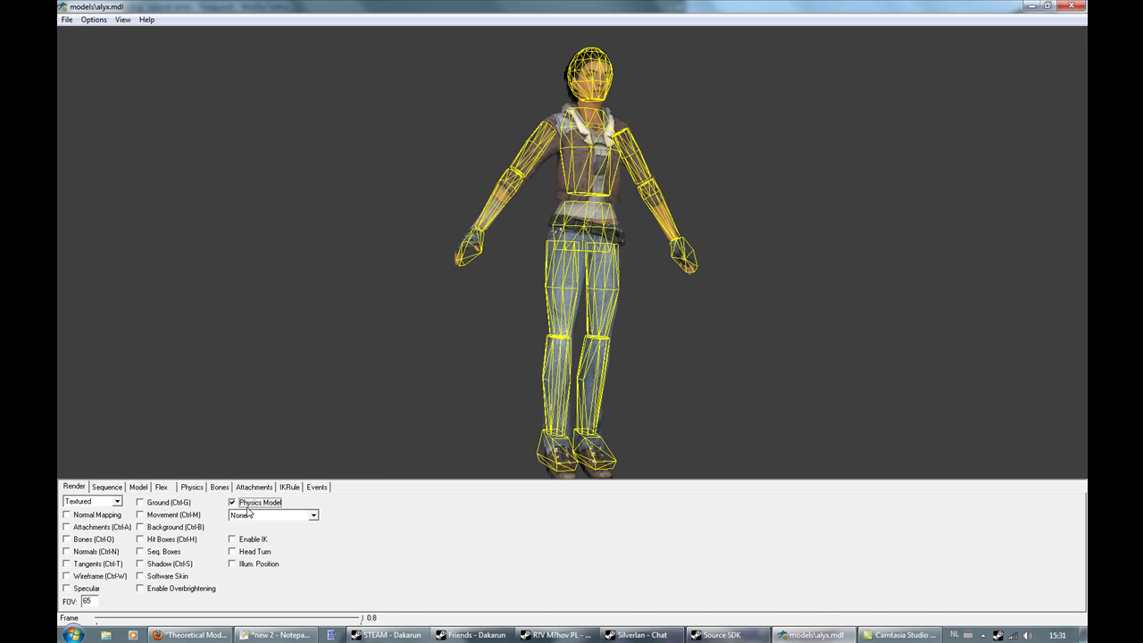
pyautogui.click(253, 505)
# Step: Toggle the hit boxes and bones on and off, then turn on the attachment markers
pyautogui.click(173, 540)
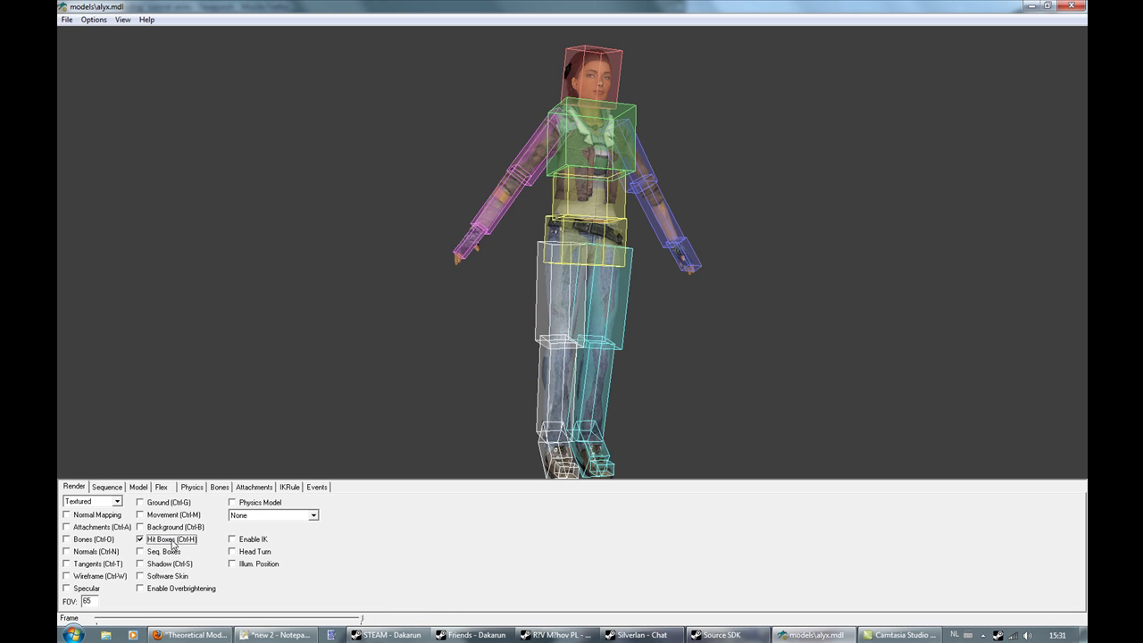
pyautogui.click(173, 541)
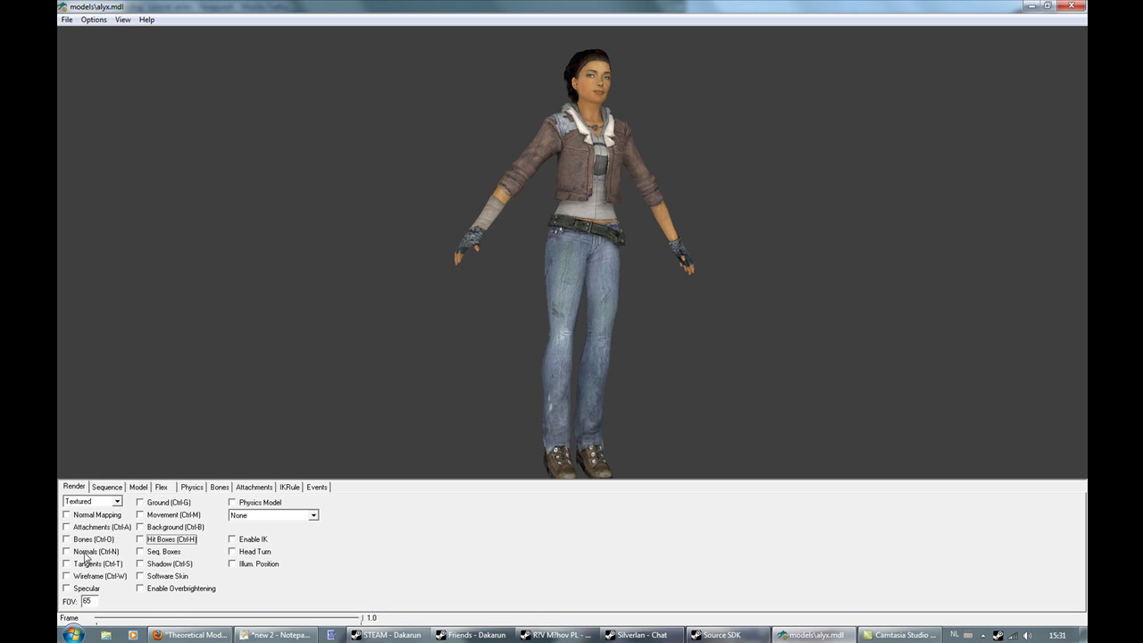
pyautogui.click(84, 540)
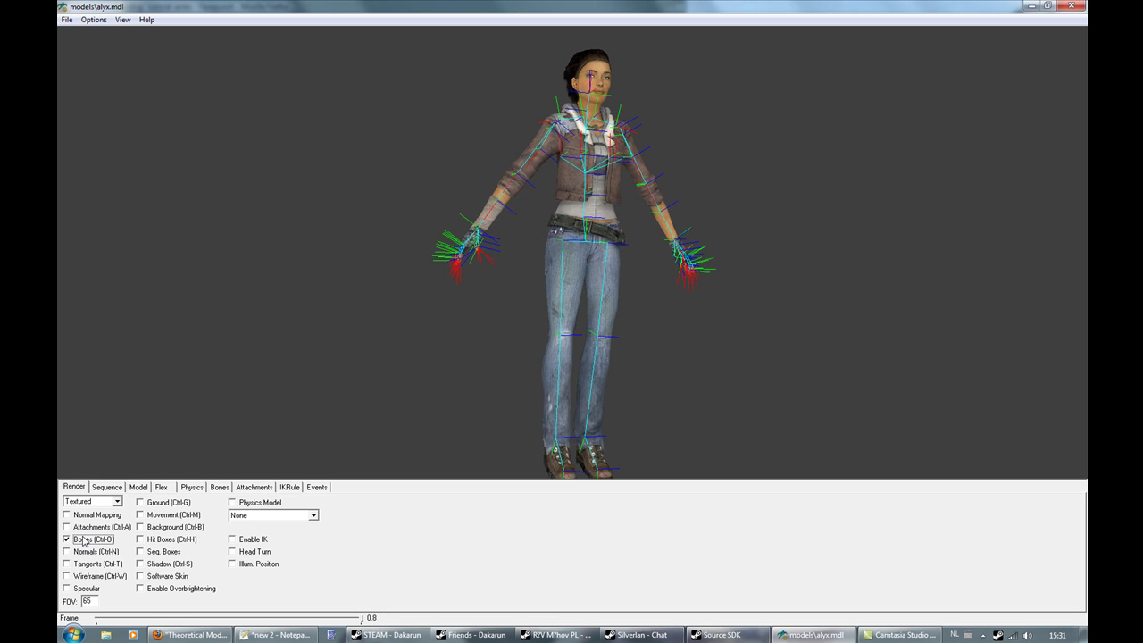
pyautogui.click(86, 540)
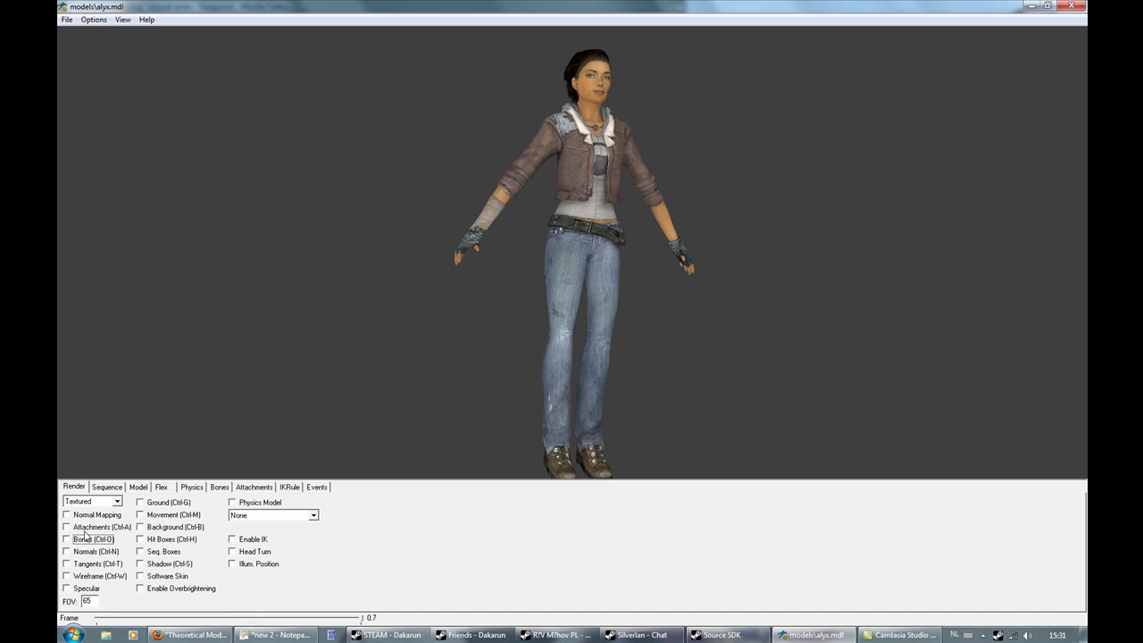
pyautogui.click(86, 532)
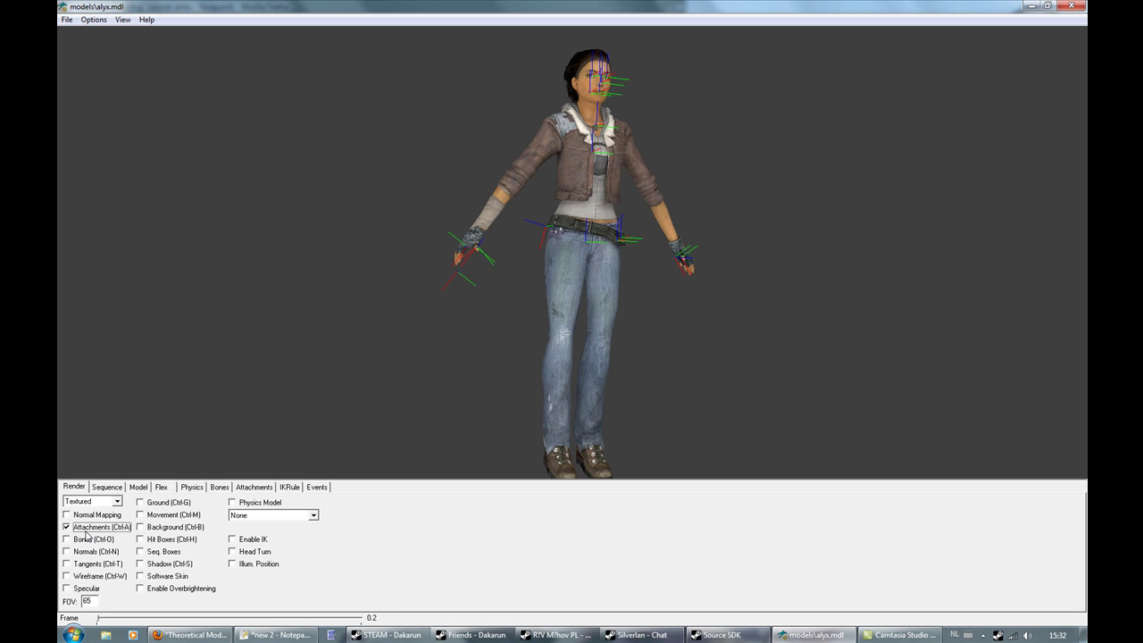
# Step: Inspect the bone and offsets of Alyx's eyes and emp attachments
pyautogui.click(266, 488)
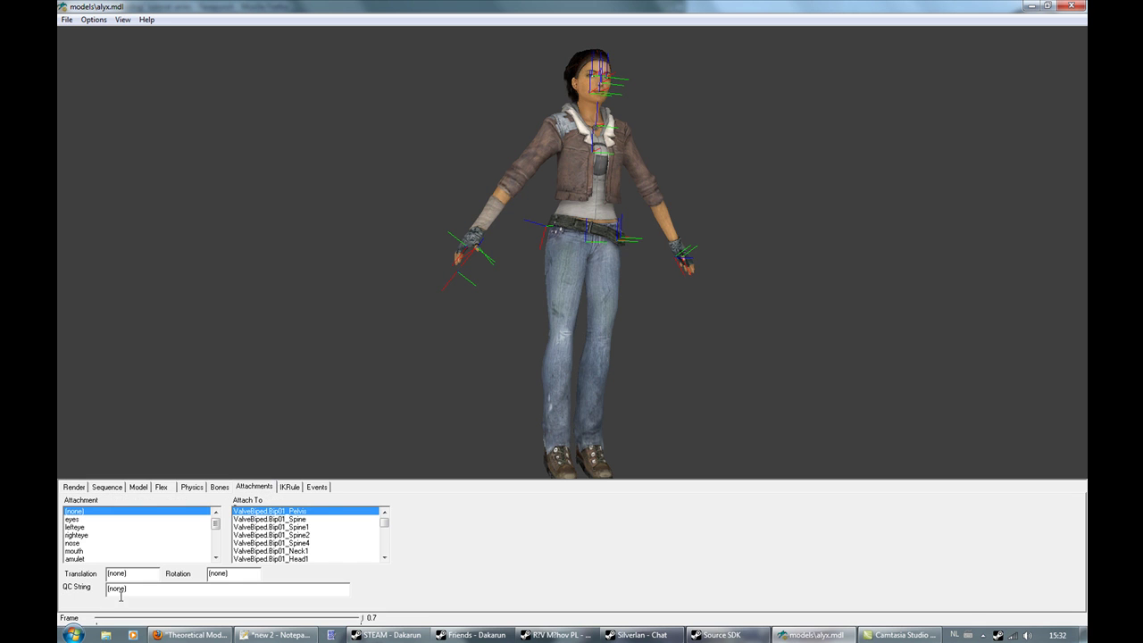
pyautogui.click(89, 519)
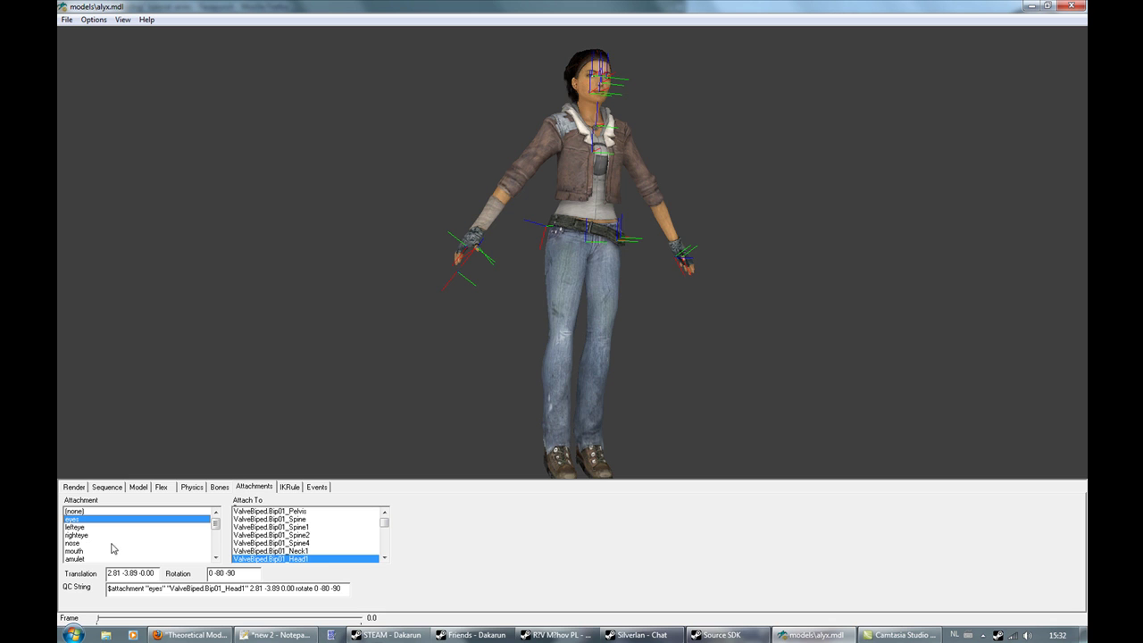
pyautogui.moveTo(220, 527); pyautogui.dragTo(216, 545)
pyautogui.click(78, 552)
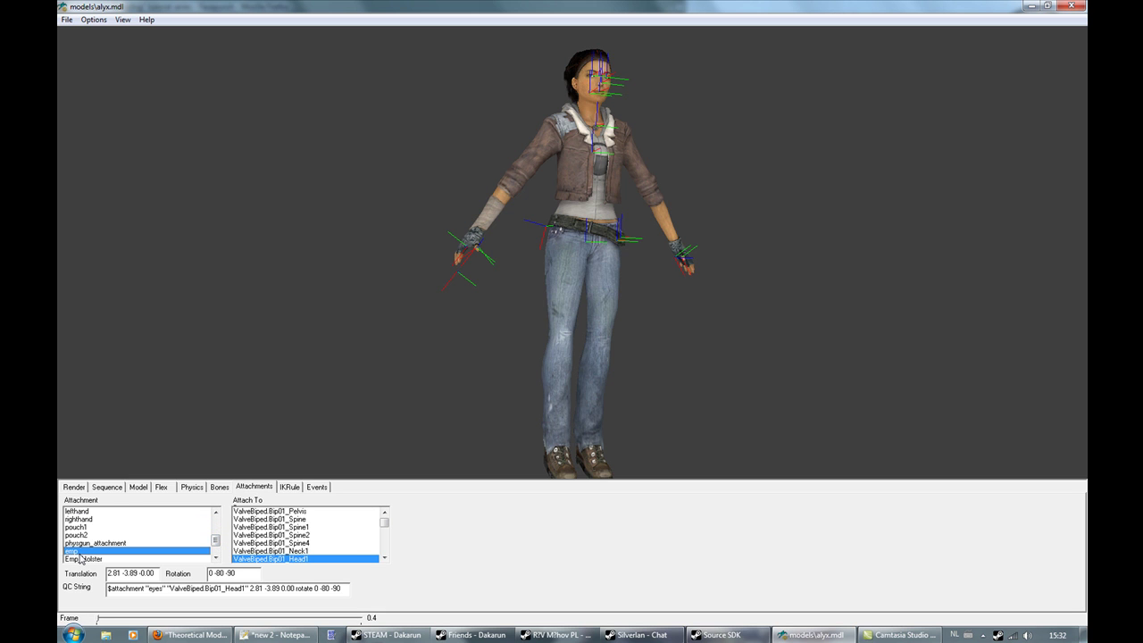
# Step: Hide the attachment overlay and inspect the Emp_Holster attachment at Alyx's hip
pyautogui.click(82, 488)
pyautogui.click(79, 529)
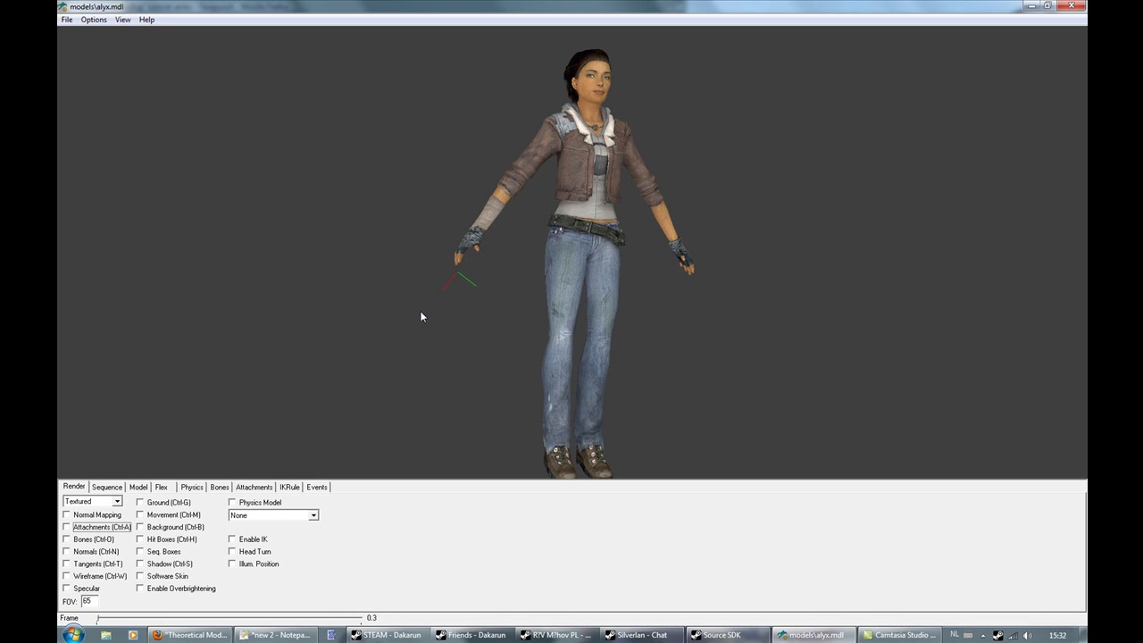
pyautogui.click(259, 489)
pyautogui.click(98, 559)
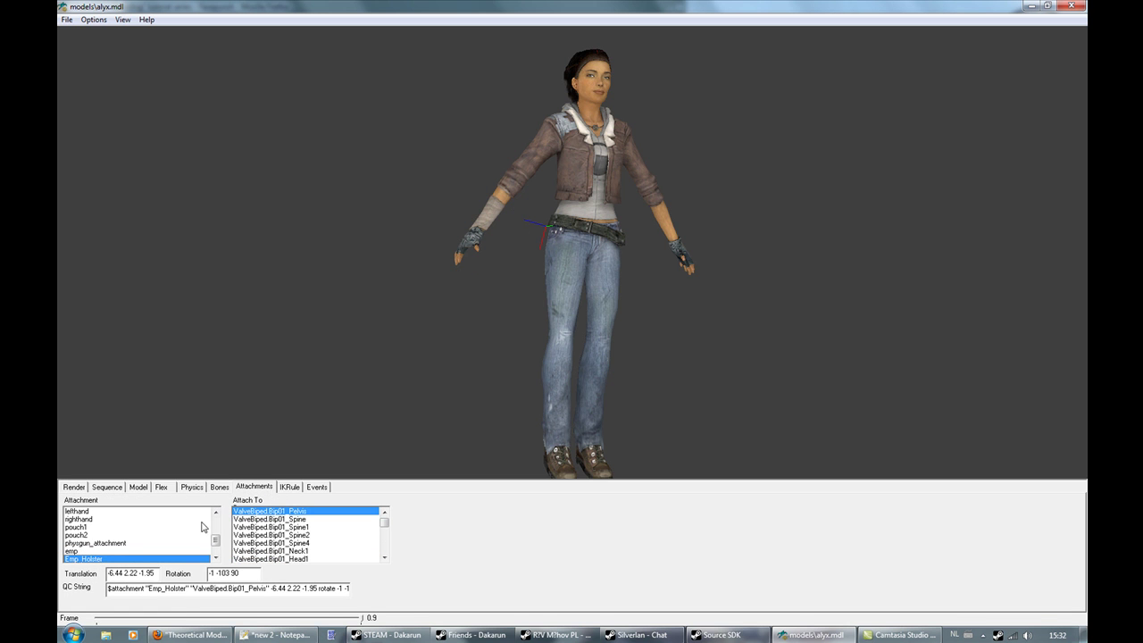
pyautogui.scroll(-2, 215, 556)
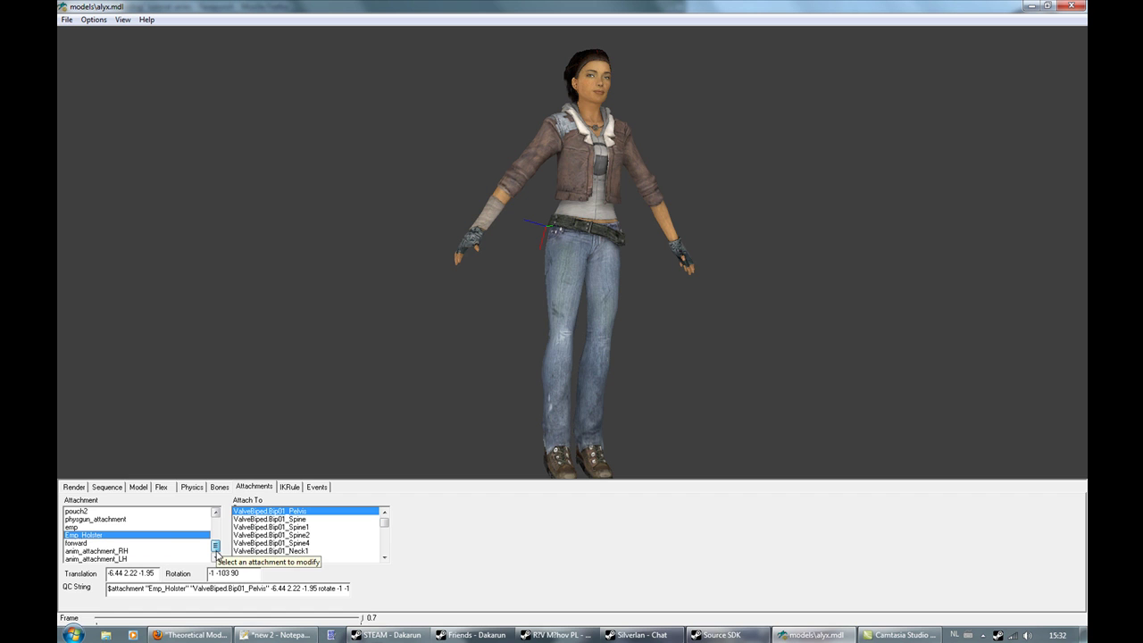
pyautogui.click(77, 490)
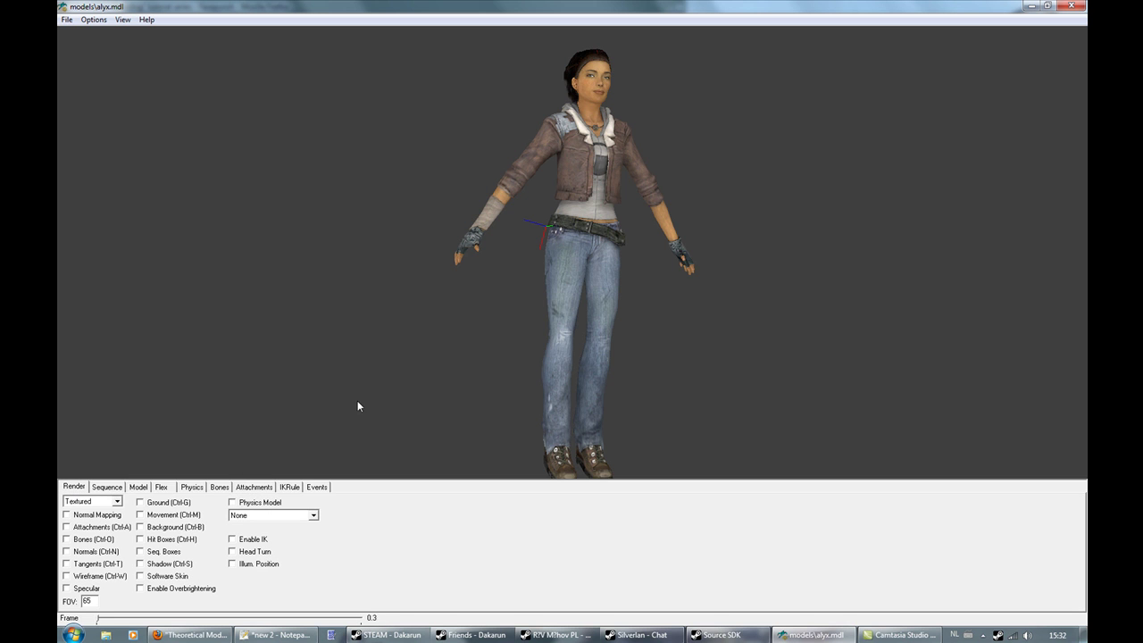
pyautogui.moveTo(599, 307); pyautogui.dragTo(527, 285)
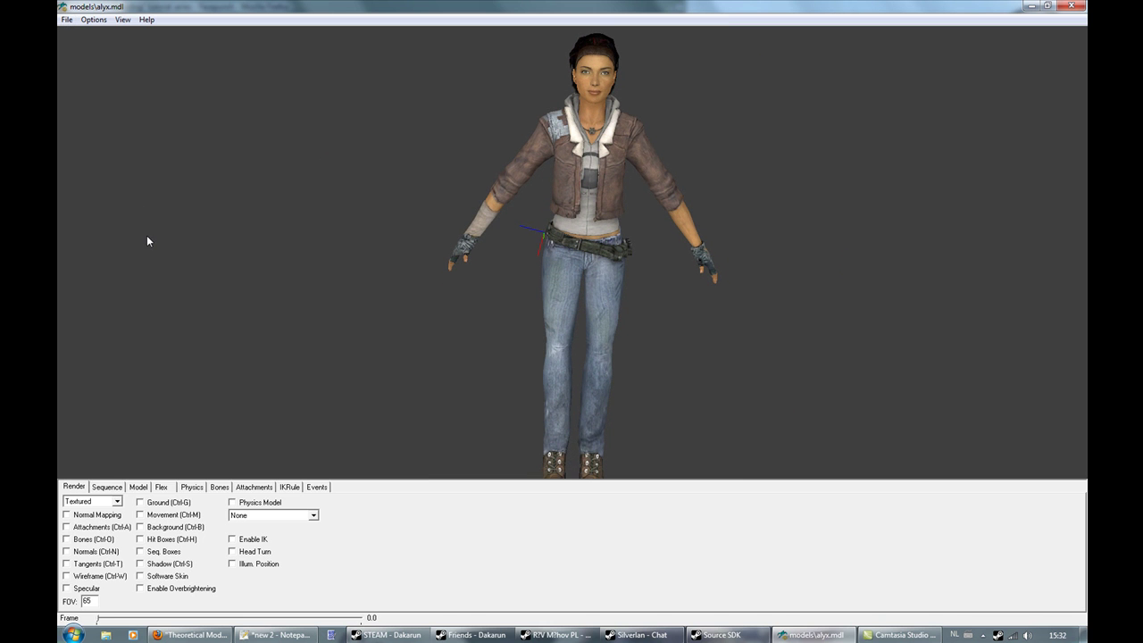
# Step: Load v_combatshotgun.mdl from the weapons folder
pyautogui.click(65, 22)
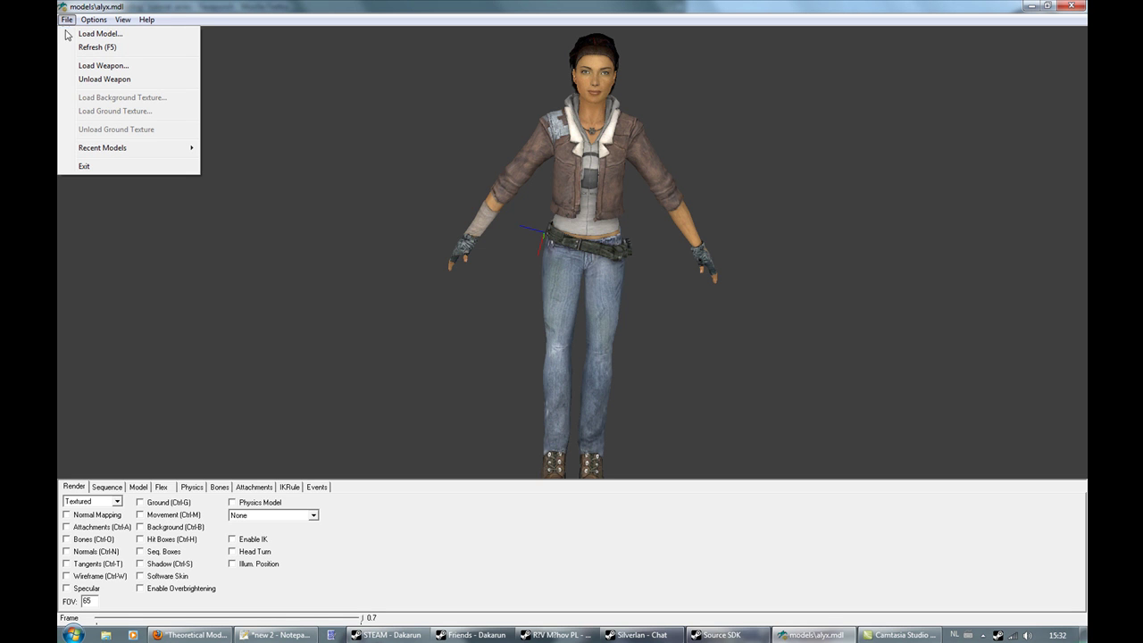
pyautogui.click(67, 38)
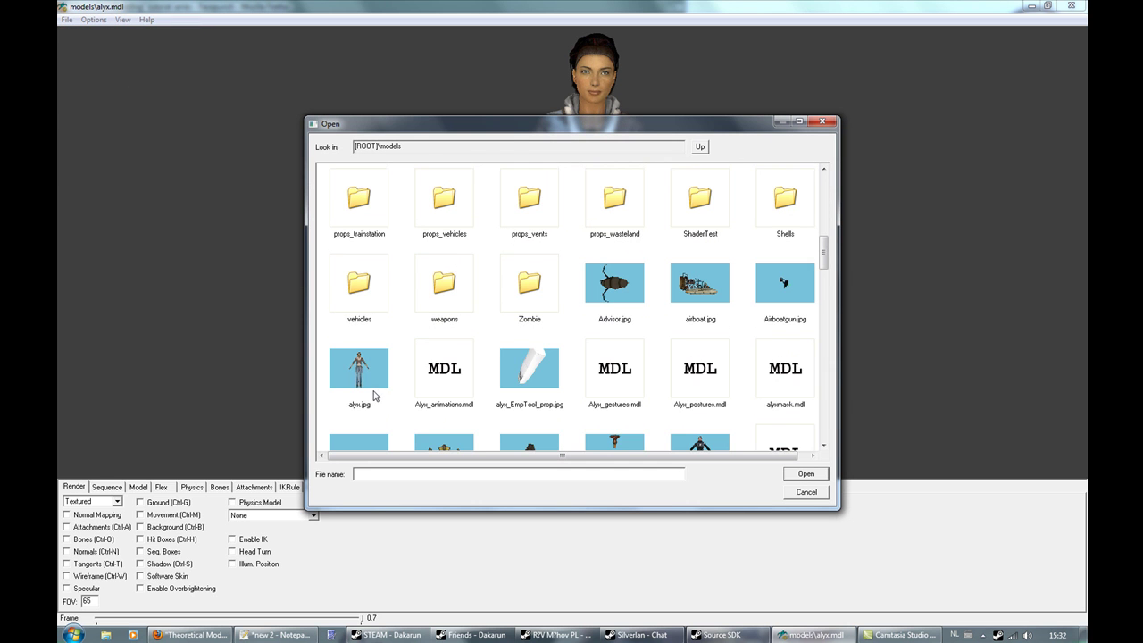
pyautogui.doubleClick(458, 284)
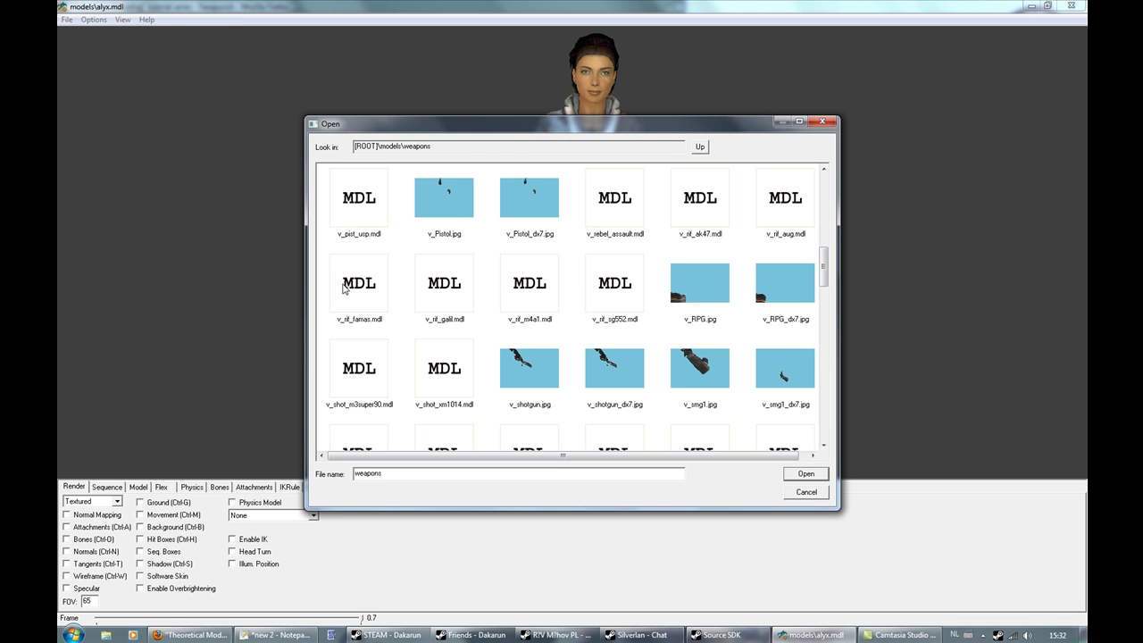
pyautogui.click(458, 219)
pyautogui.scroll(4, 453, 242)
pyautogui.scroll(4, 402, 268)
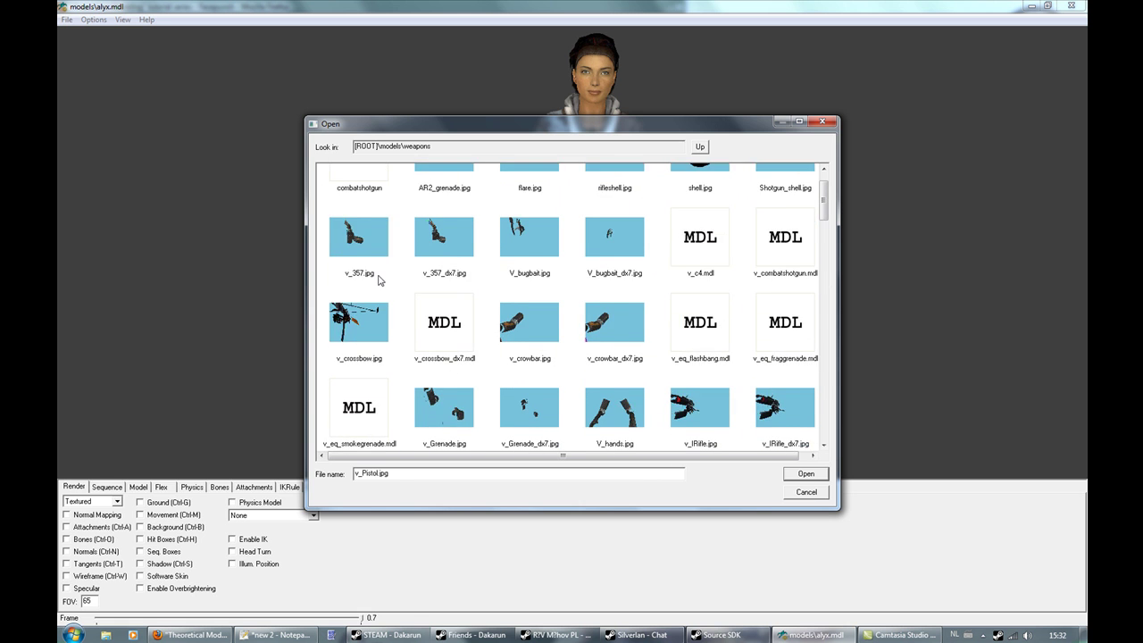
pyautogui.click(785, 279)
pyautogui.click(805, 474)
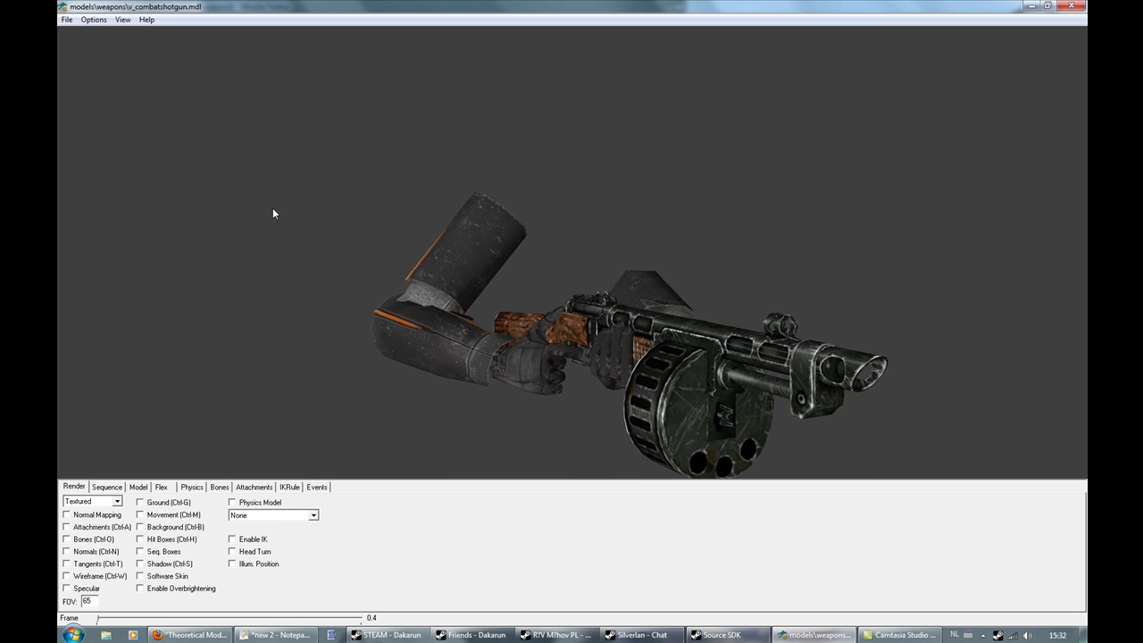
# Step: Load w_combatshotgun.mdl from the weapons folder instead and rotate it upright
pyautogui.click(66, 19)
pyautogui.click(78, 37)
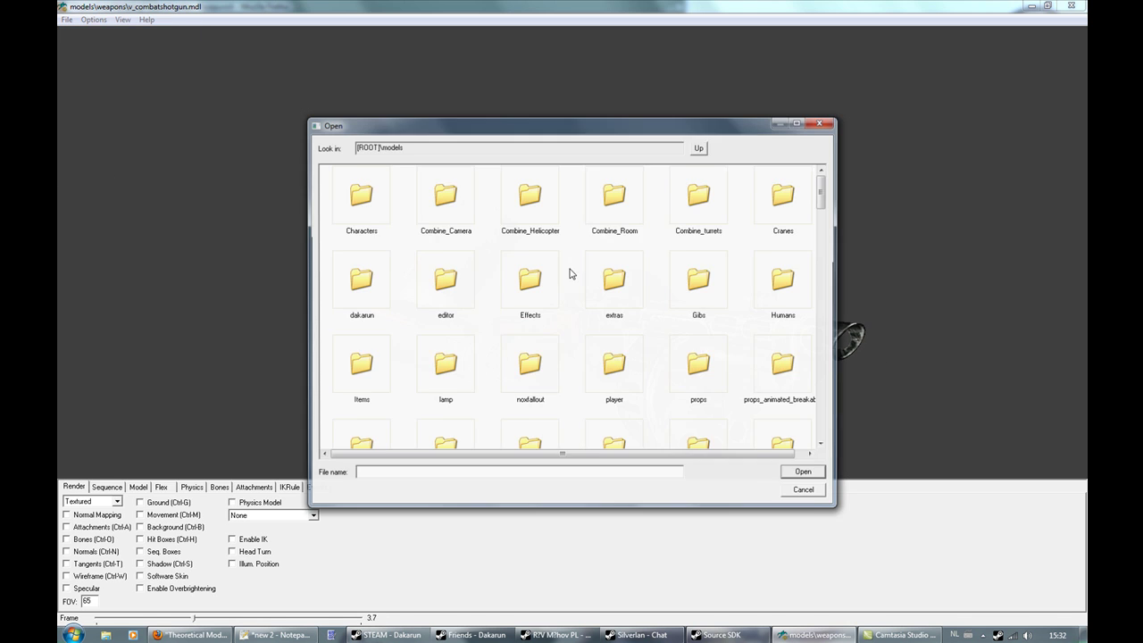
pyautogui.click(444, 370)
pyautogui.scroll(-3, 465, 369)
pyautogui.scroll(1, 460, 367)
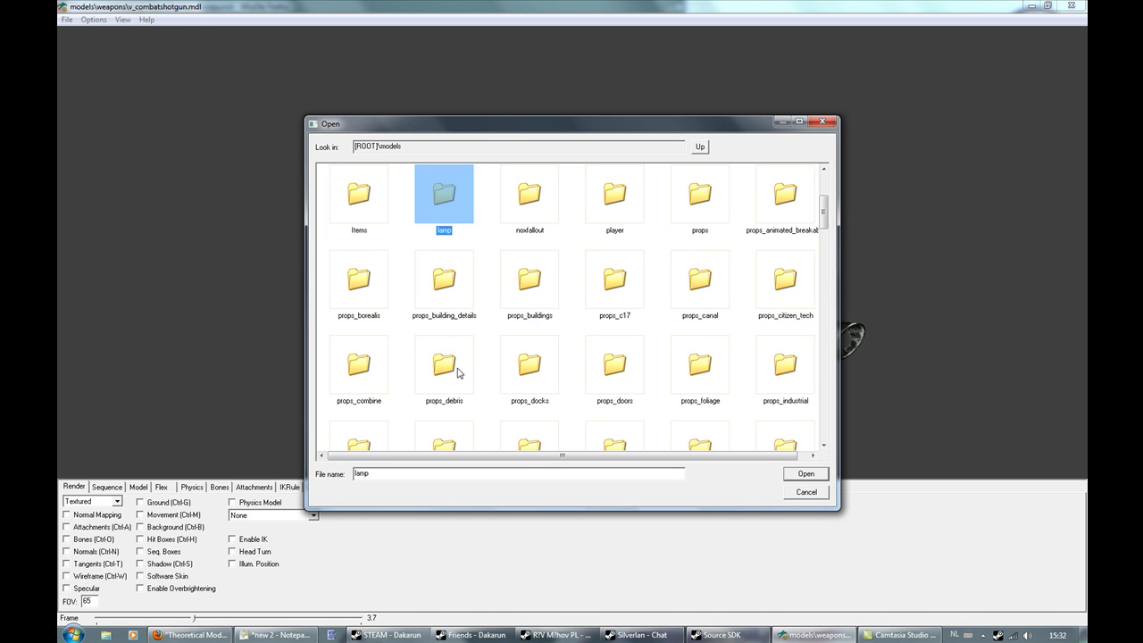
pyautogui.scroll(-10, 460, 366)
pyautogui.doubleClick(449, 259)
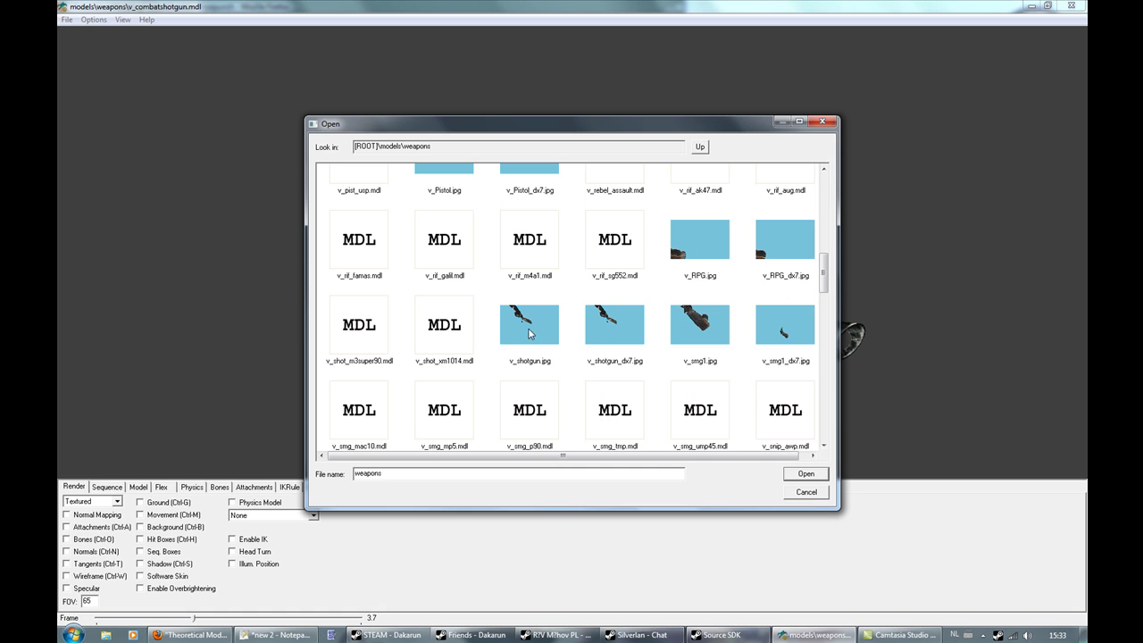
pyautogui.scroll(-2, 498, 299)
pyautogui.scroll(-2, 489, 310)
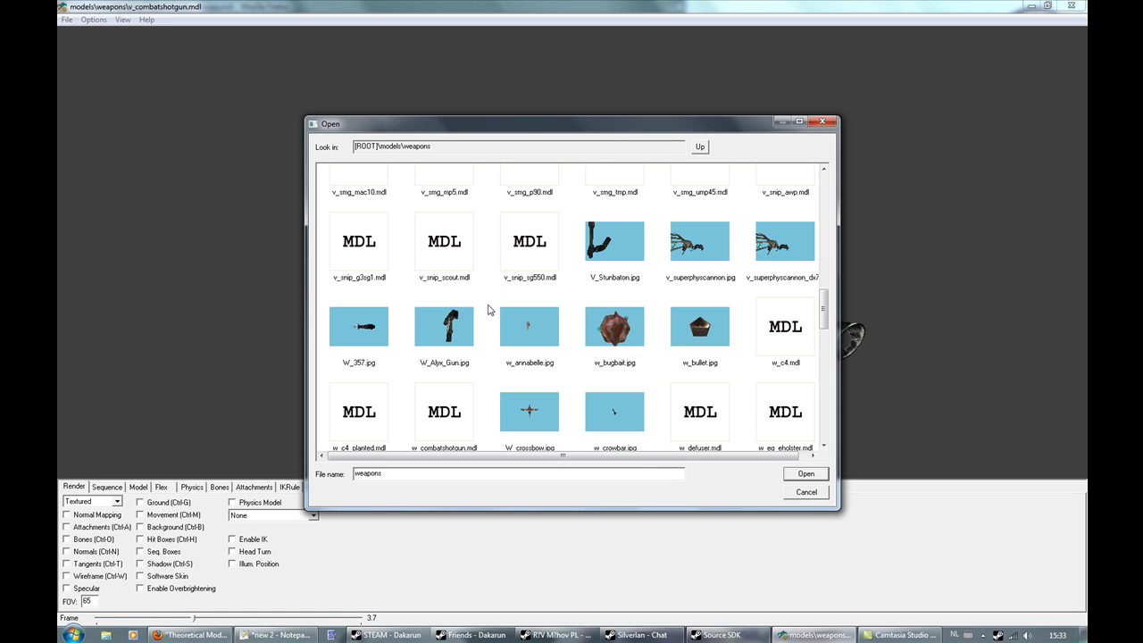
pyautogui.scroll(-2, 700, 340)
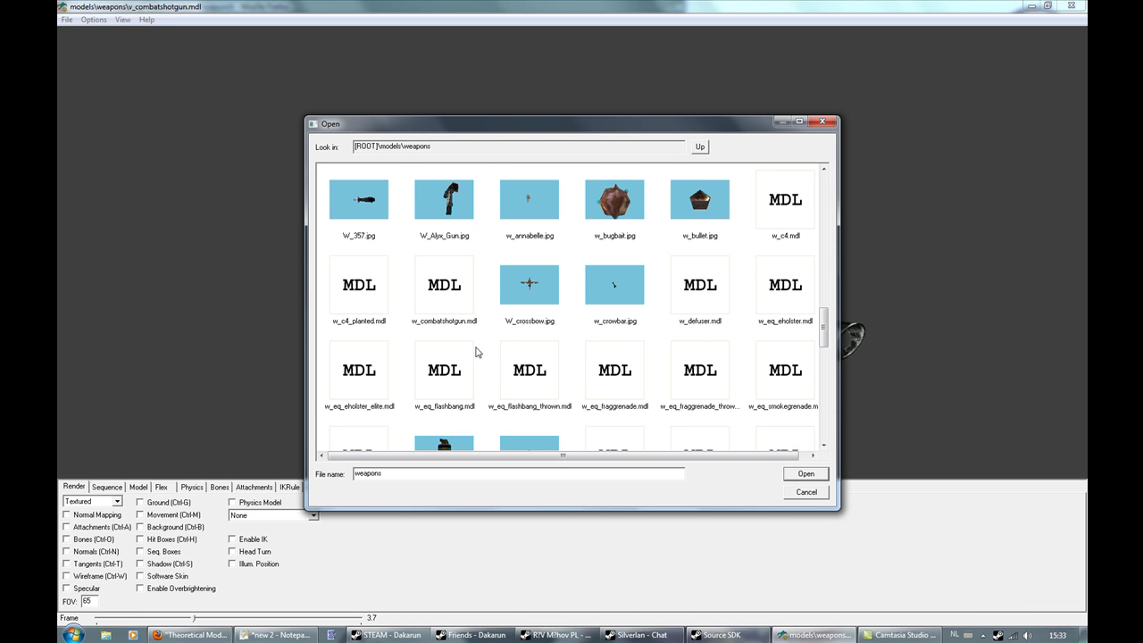
pyautogui.doubleClick(457, 306)
pyautogui.moveTo(474, 293); pyautogui.dragTo(459, 396)
# Step: Show the attachment markers and clear the muzzel attachment's translation to 0 0 0
pyautogui.click(84, 529)
pyautogui.moveTo(519, 243); pyautogui.dragTo(530, 299)
pyautogui.click(255, 488)
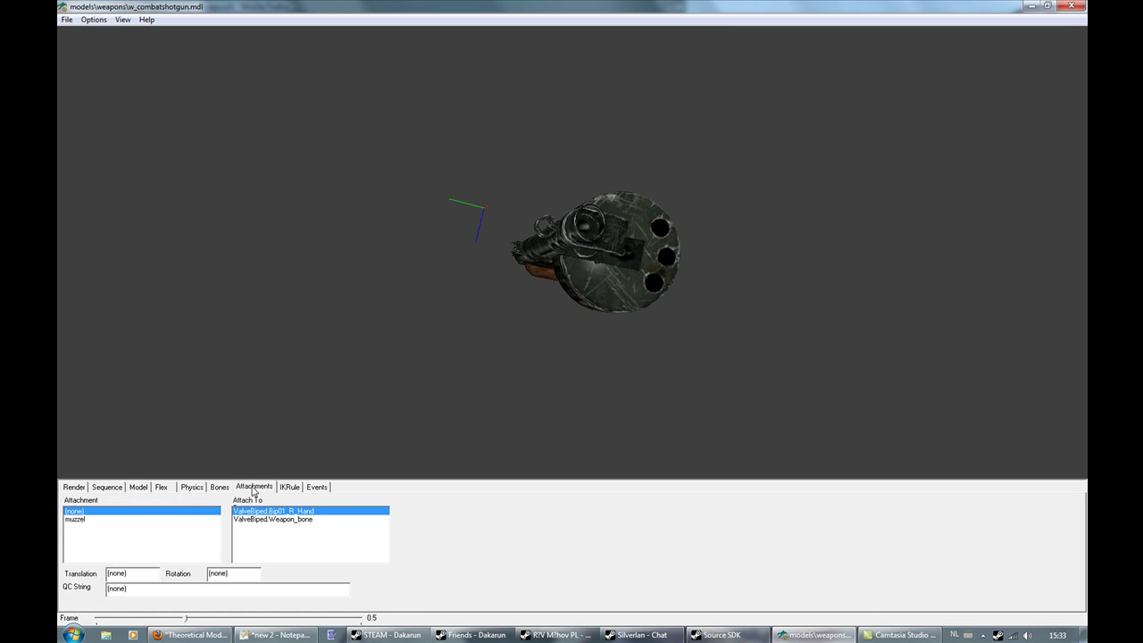
pyautogui.click(92, 520)
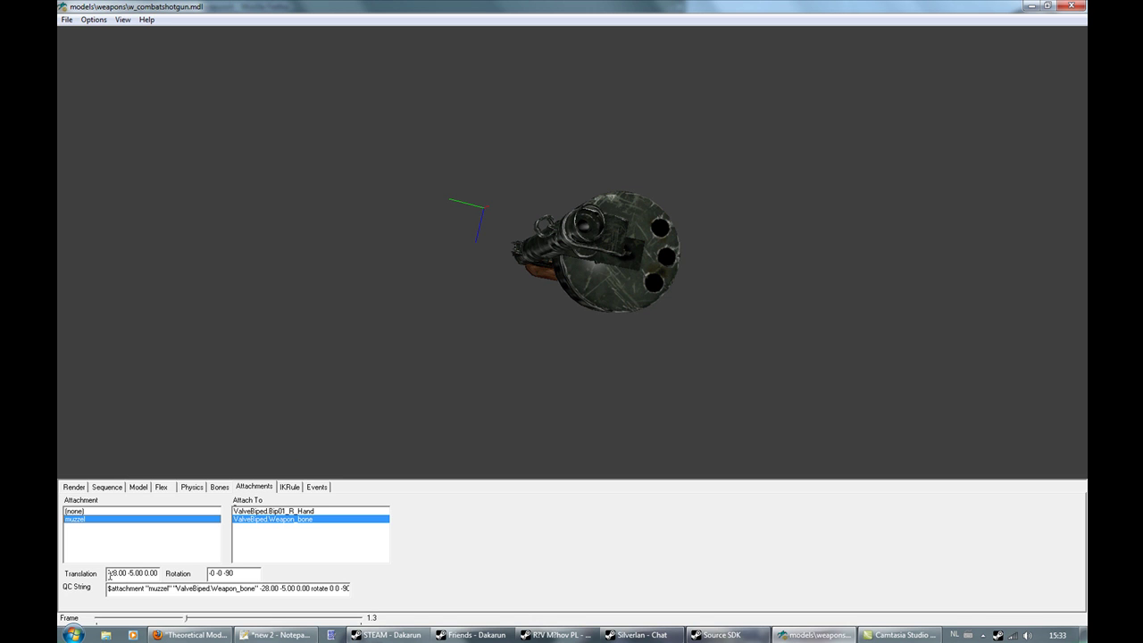
pyautogui.moveTo(109, 575); pyautogui.dragTo(178, 572)
pyautogui.press('BackSpace')
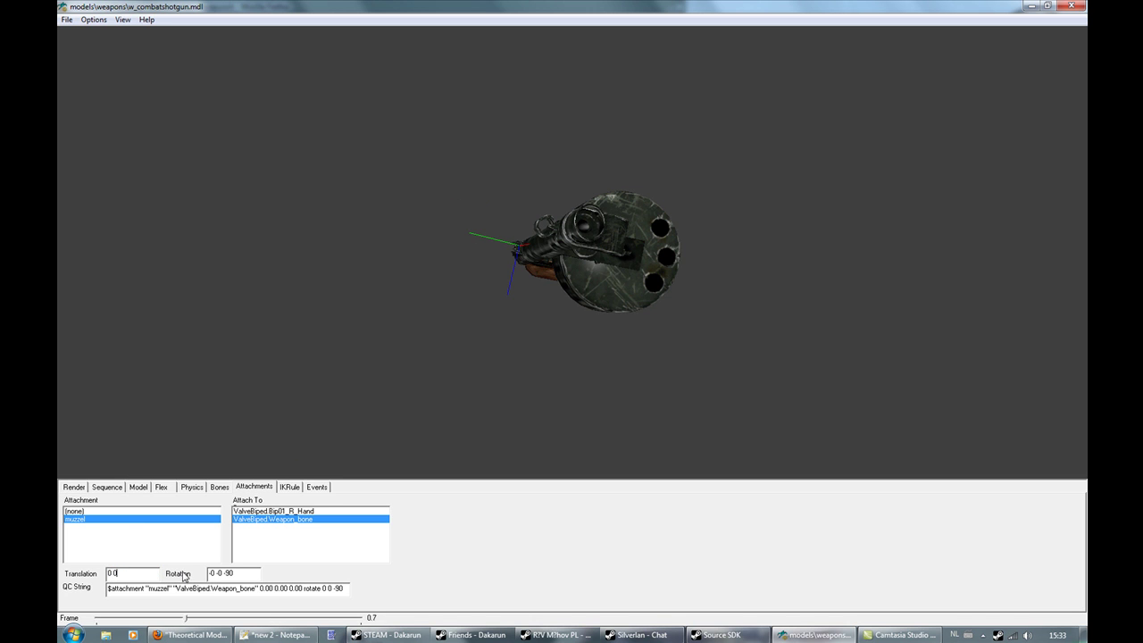
# Step: Zoom out and rotate the shotgun upright to inspect the muzzel marker
pyautogui.moveTo(548, 309); pyautogui.dragTo(602, 262)
pyautogui.moveTo(270, 243)
pyautogui.mouseDown(button='right')
pyautogui.moveTo(280, 250)
pyautogui.moveTo(286, 226)
pyautogui.mouseUp(button='right')
pyautogui.moveTo(286, 226); pyautogui.dragTo(505, 220)
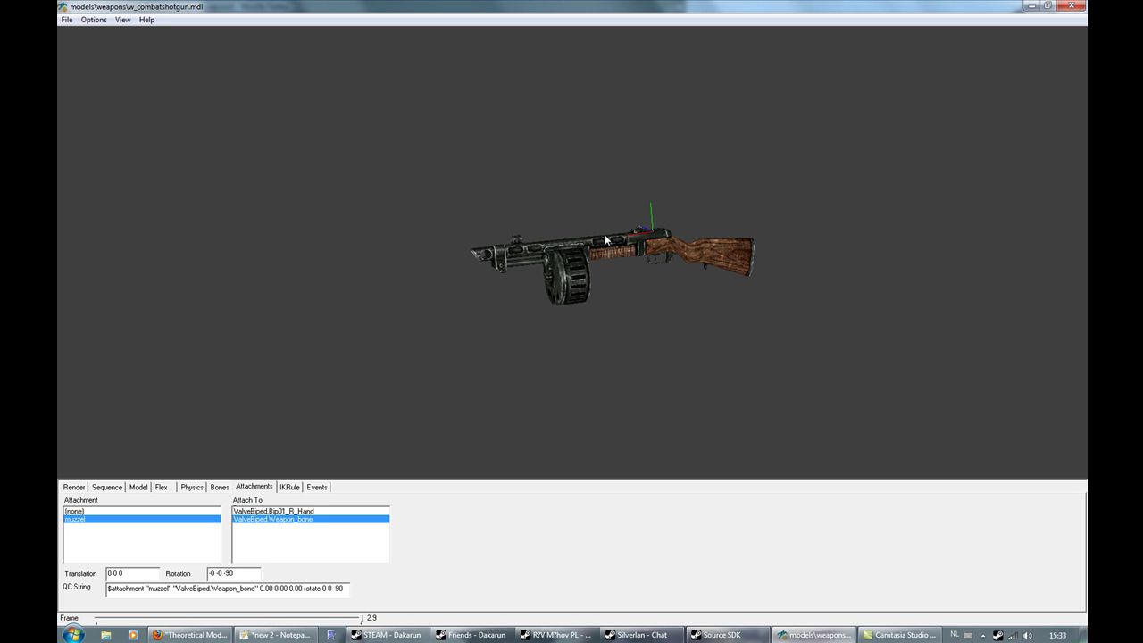
# Step: Set the muzzel attachment's translation to 24 0 -1
pyautogui.click(138, 576)
pyautogui.moveTo(132, 574); pyautogui.dragTo(91, 579)
pyautogui.press('End')
pyautogui.press('BackSpace')
pyautogui.press('BackSpace')
pyautogui.doubleClick(105, 574)
pyautogui.write('1')
pyautogui.write('0')
pyautogui.press('BackSpace')
pyautogui.press('BackSpace')
pyautogui.write('10')
pyautogui.press('BackSpace')
pyautogui.press('BackSpace')
pyautogui.write('25')
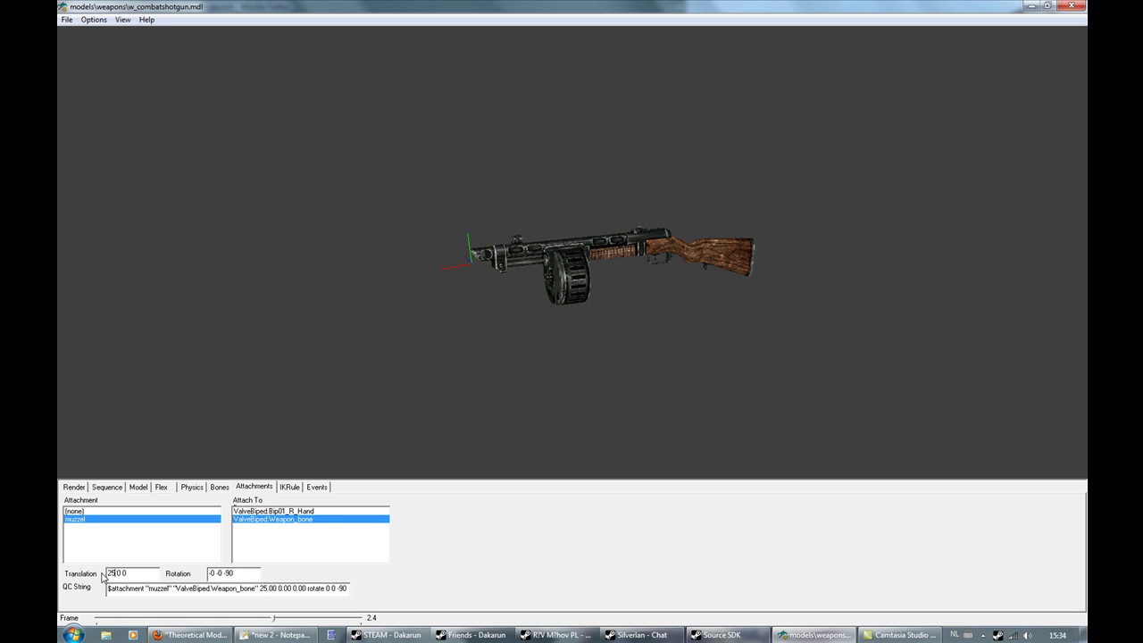
pyautogui.press('BackSpace')
pyautogui.write('4 1')
# Step: Rotate the view to check the muzzle gizmo, then look at the model statistics and flex controls
pyautogui.moveTo(691, 185); pyautogui.dragTo(643, 220)
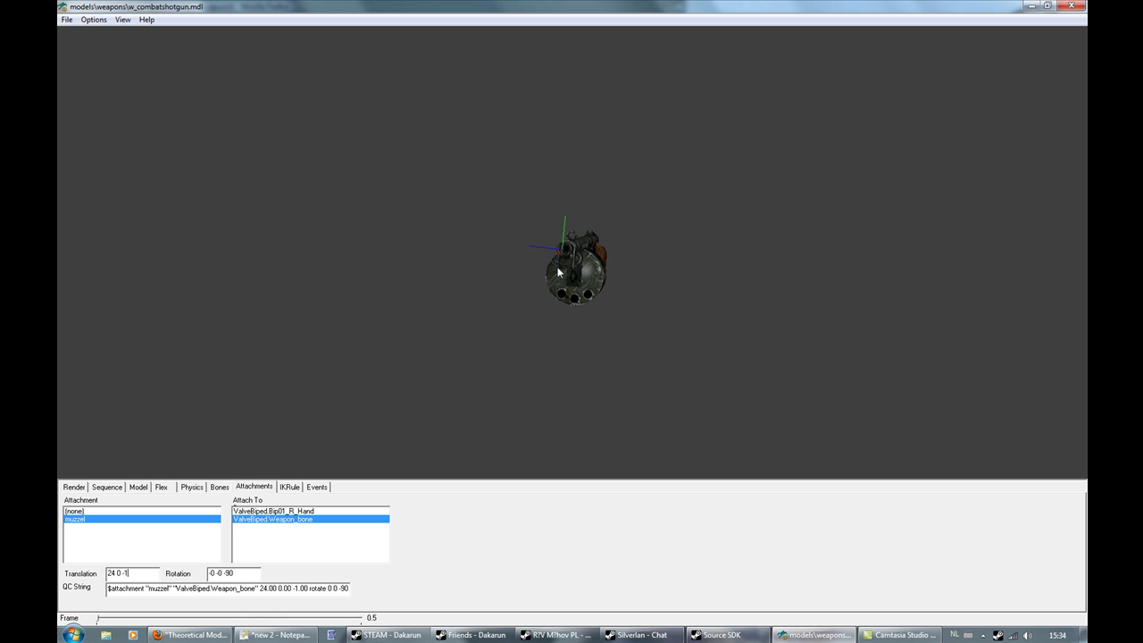
pyautogui.moveTo(538, 293); pyautogui.dragTo(529, 266)
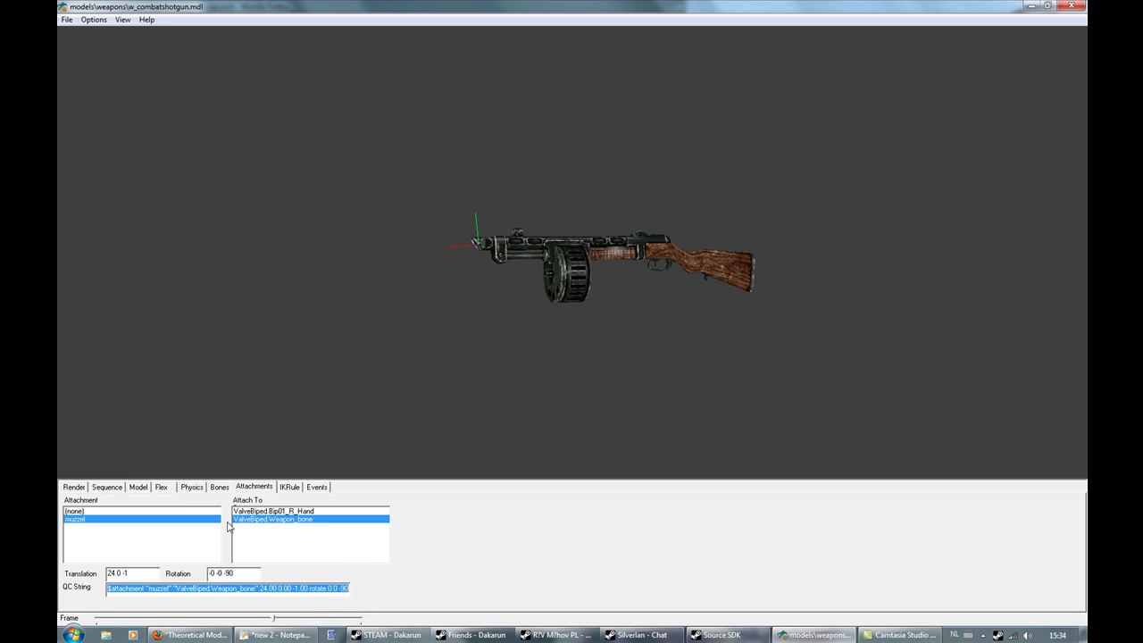
pyautogui.click(138, 489)
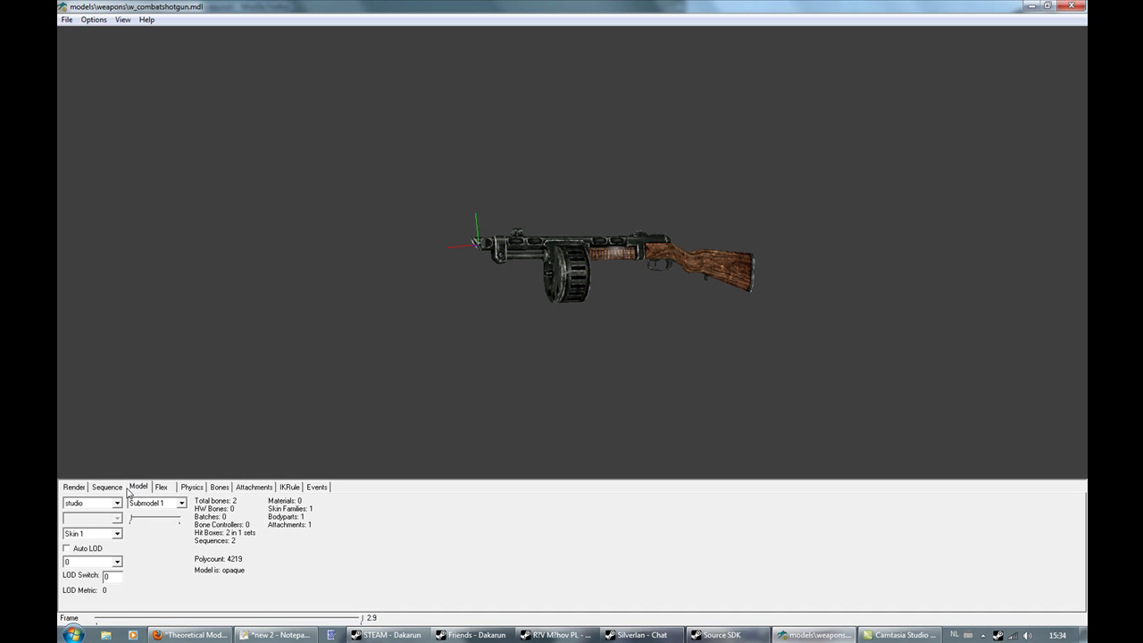
pyautogui.click(163, 488)
# Step: Preview the shotgun's idle and fire sequences, ending on fire
pyautogui.click(140, 489)
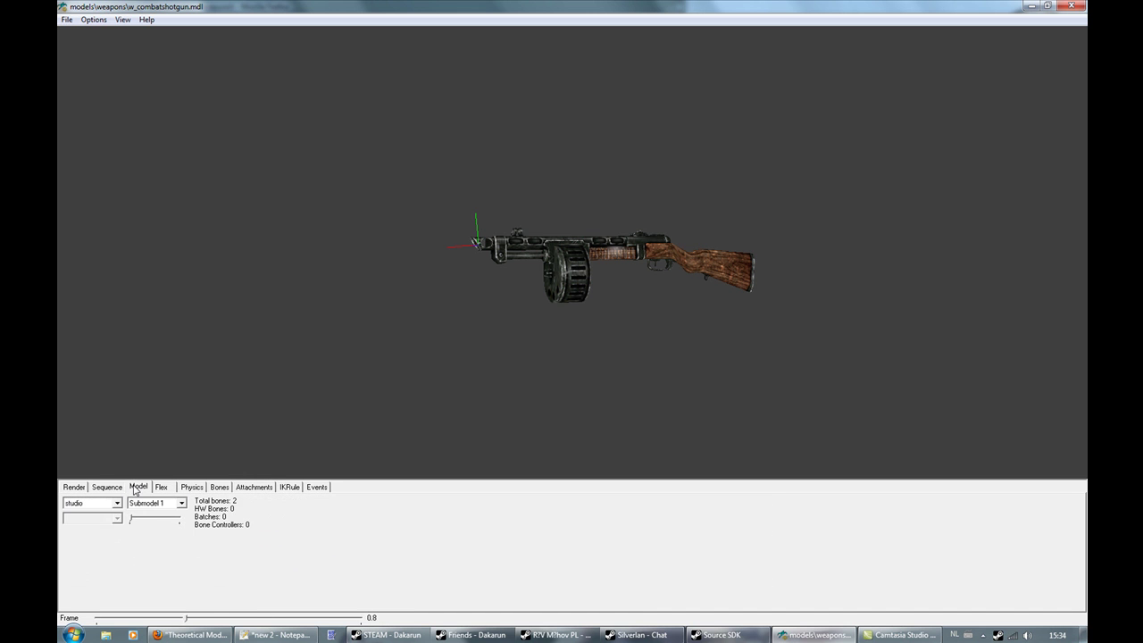
pyautogui.click(124, 489)
pyautogui.click(143, 505)
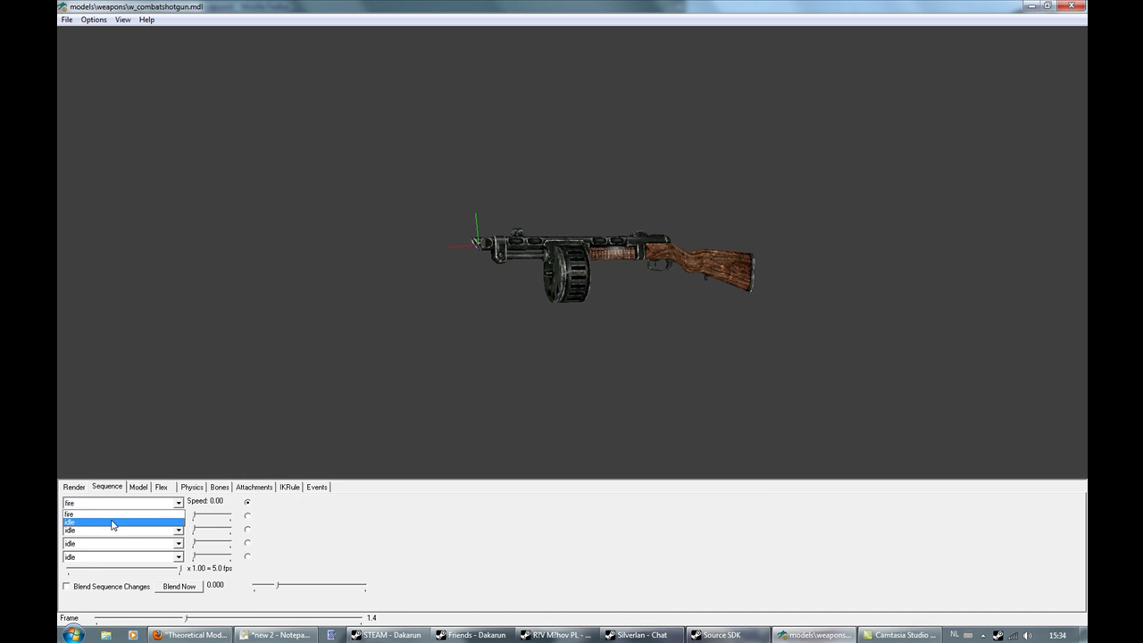
pyautogui.click(111, 525)
pyautogui.press('Up')
pyautogui.press('Down')
pyautogui.press('Up')
pyautogui.press('Down')
pyautogui.press('Up')
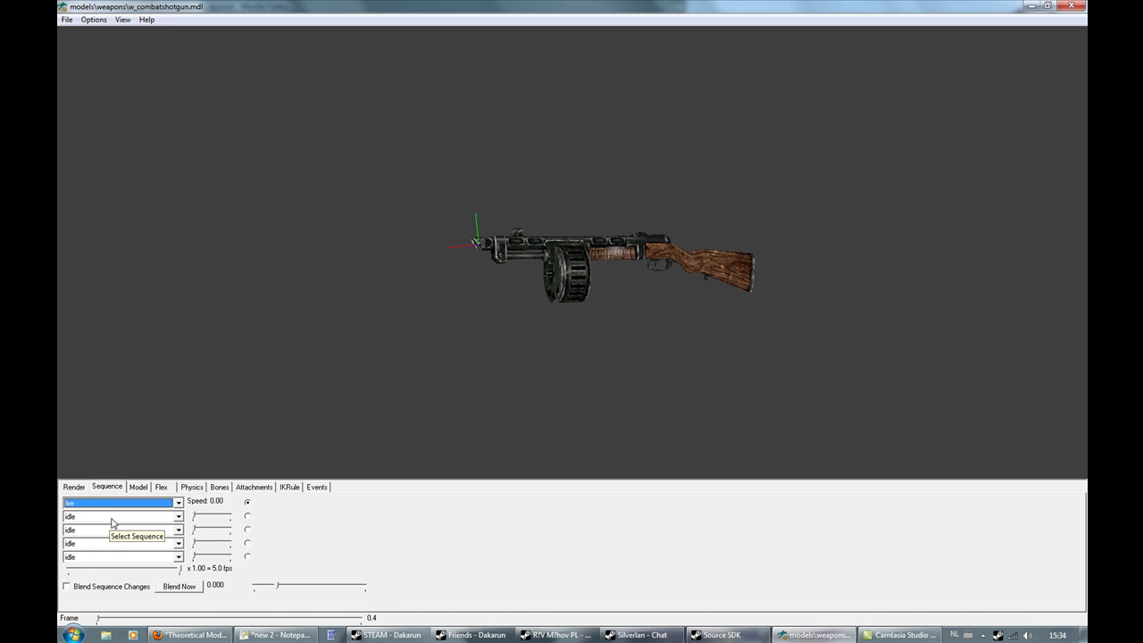
# Step: Load the Alyx model from the models folder
pyautogui.click(82, 20)
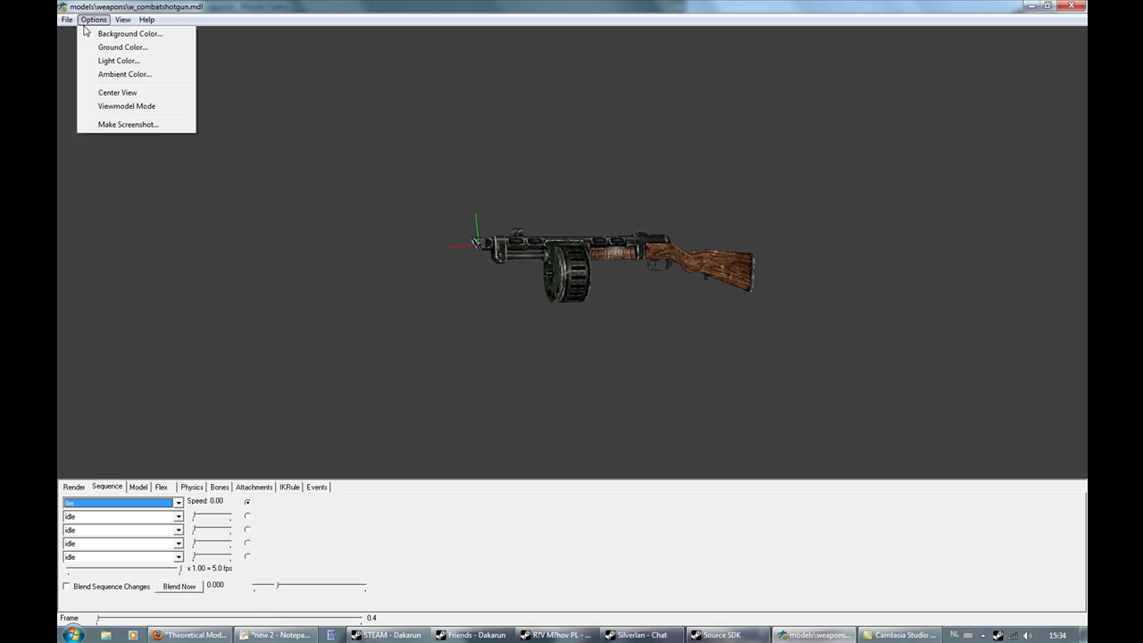
pyautogui.click(70, 35)
pyautogui.click(445, 371)
pyautogui.scroll(-2, 450, 351)
pyautogui.scroll(2, 456, 347)
pyautogui.scroll(-8, 460, 351)
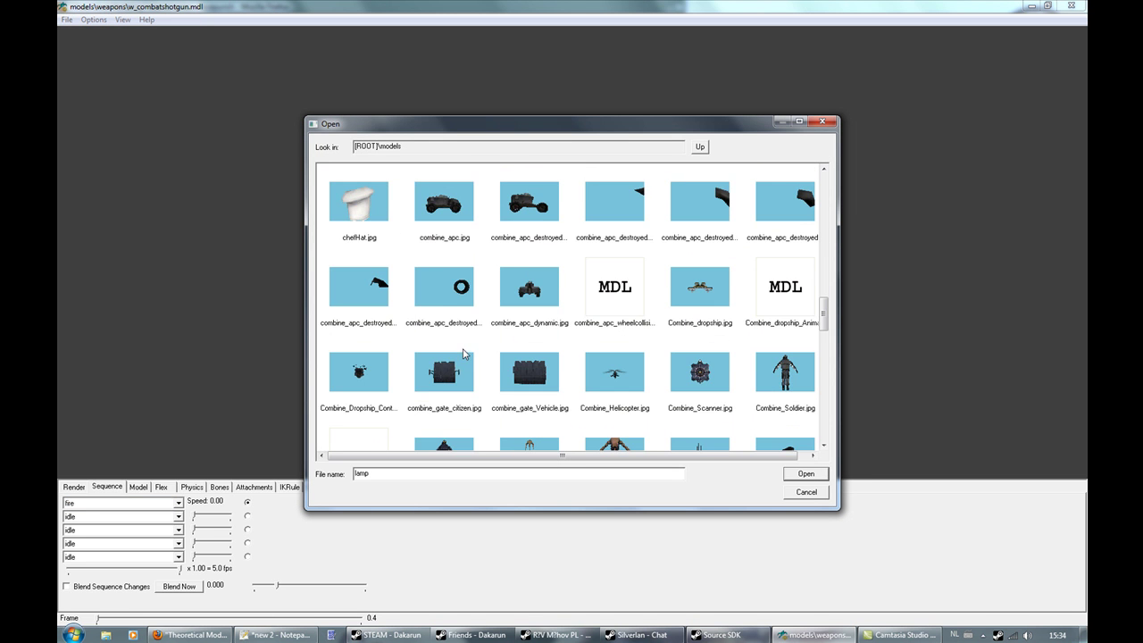
pyautogui.scroll(3, 442, 351)
pyautogui.doubleClick(366, 263)
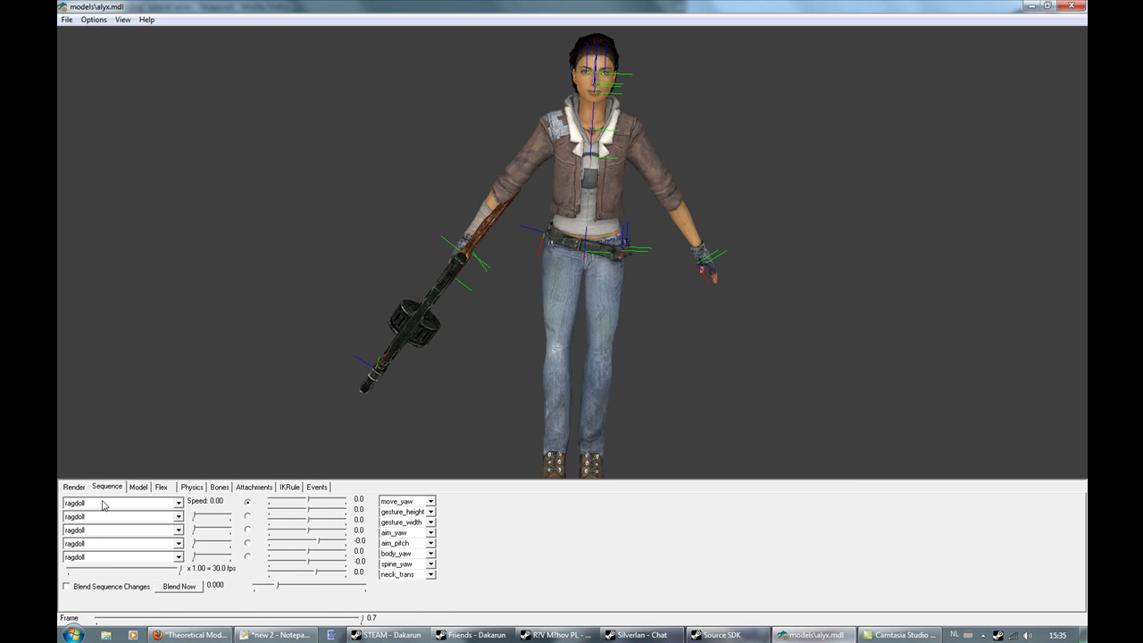
# Step: Hide the attachment markers on Alyx and turn her to check the held shotgun
pyautogui.click(103, 504)
pyautogui.click(103, 503)
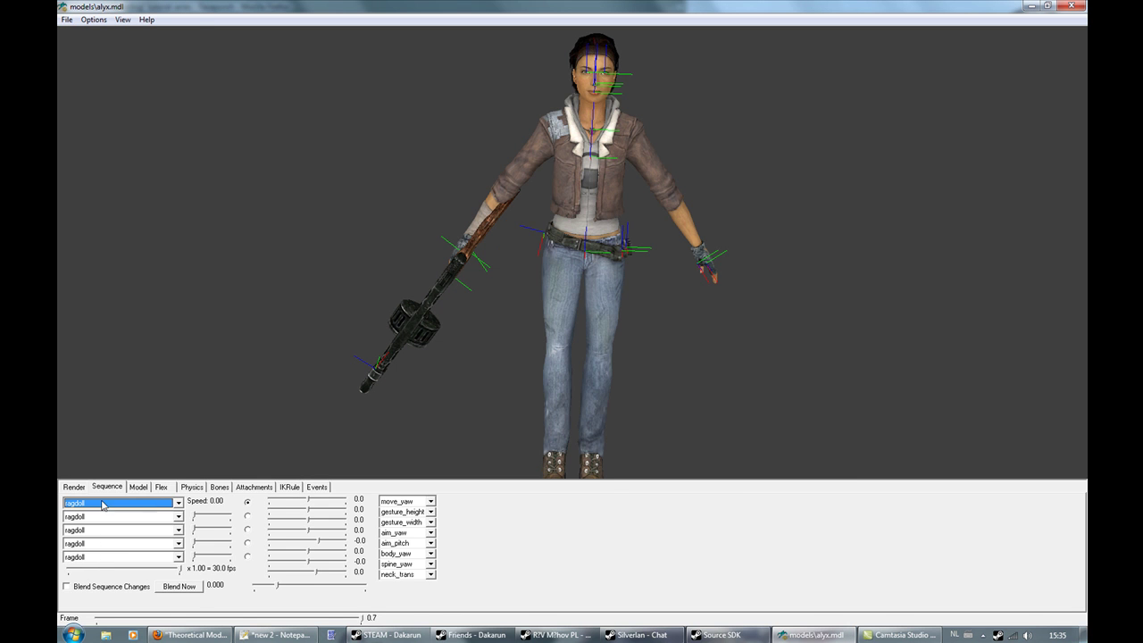
pyautogui.click(66, 18)
pyautogui.click(66, 20)
pyautogui.click(75, 487)
pyautogui.click(77, 528)
pyautogui.moveTo(522, 243)
pyautogui.mouseDown()
pyautogui.moveTo(474, 246)
pyautogui.moveTo(527, 250)
pyautogui.mouseUp()
# Step: Clear the attachment selection and rotate Alyx to a three-quarter view
pyautogui.click(247, 490)
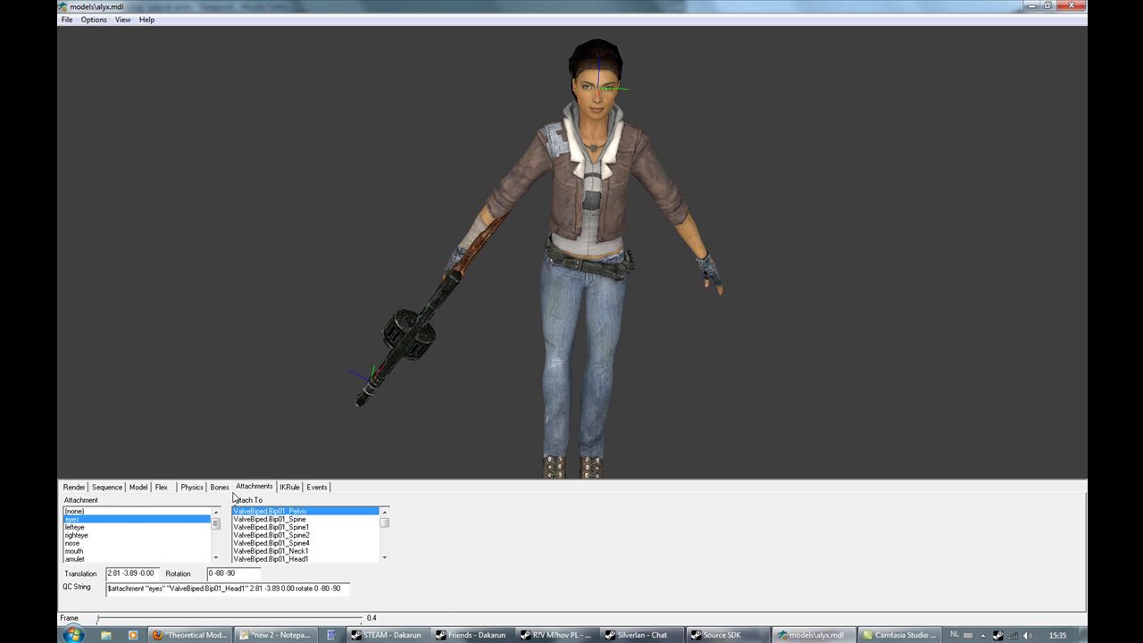
pyautogui.click(137, 511)
pyautogui.click(79, 487)
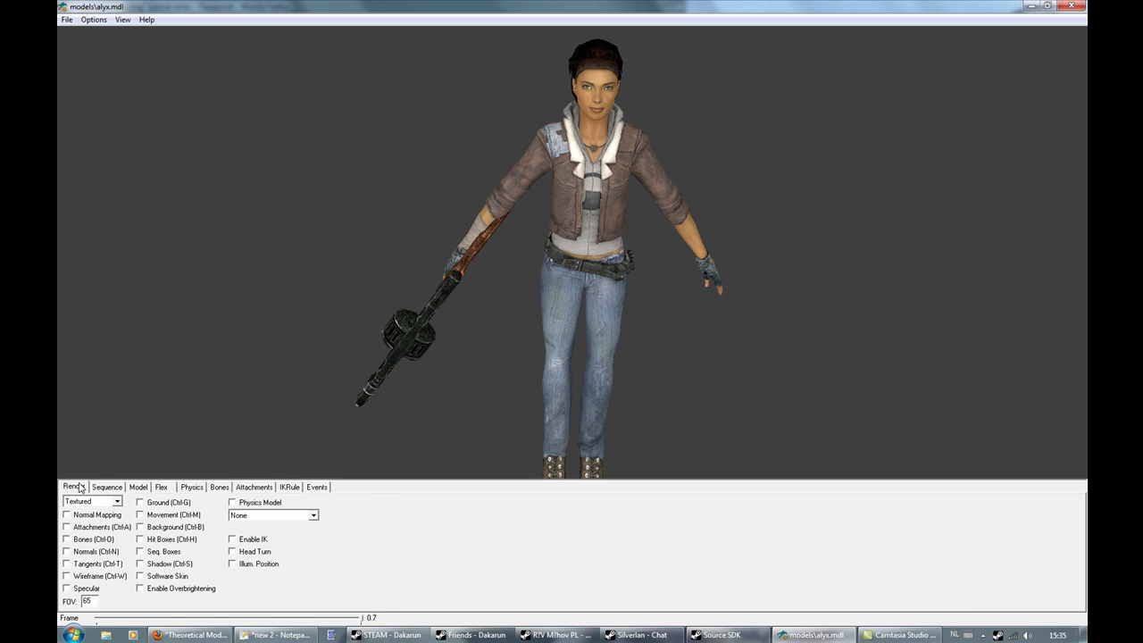
pyautogui.moveTo(585, 223); pyautogui.dragTo(448, 154)
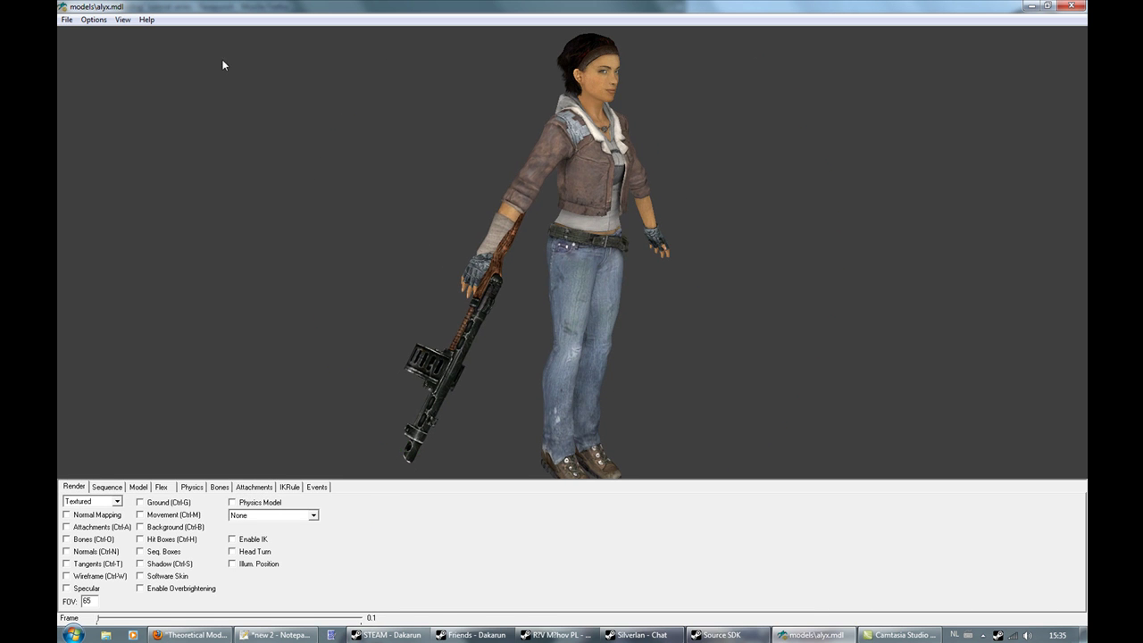
pyautogui.click(108, 488)
# Step: Play the shoot_shotgun sequence on Alyx and rotate around her
pyautogui.click(177, 503)
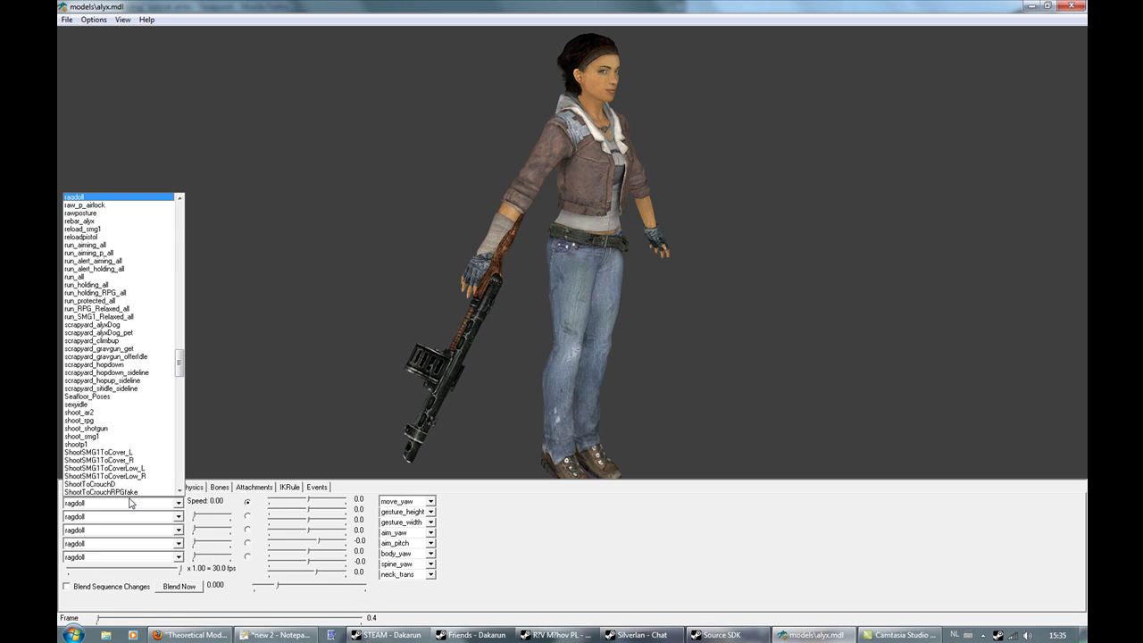
pyautogui.click(105, 427)
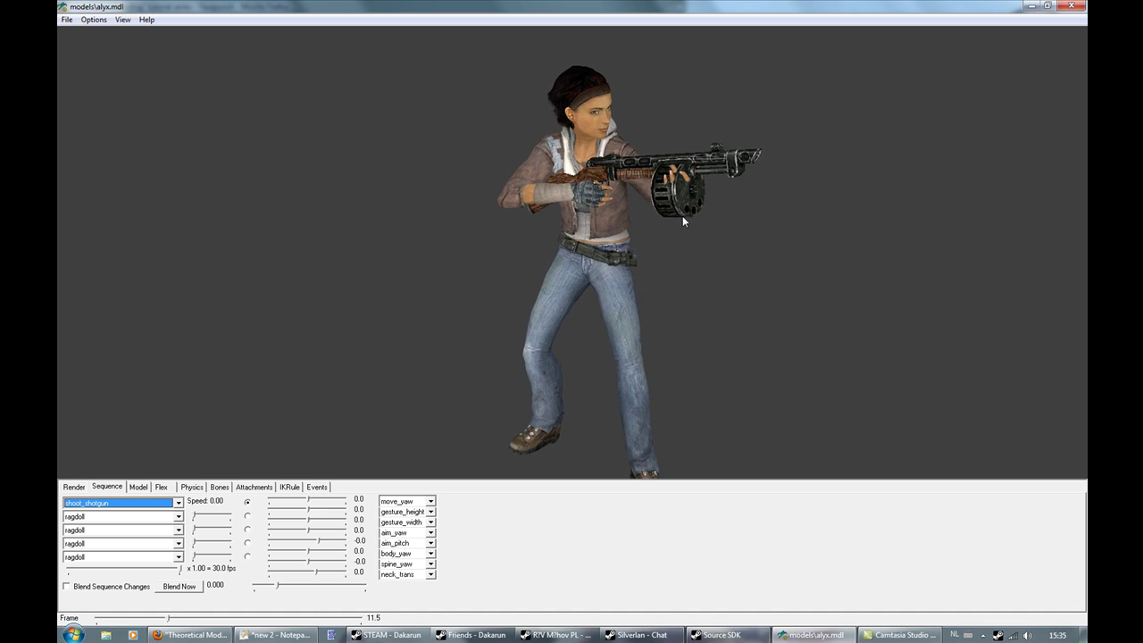
pyautogui.moveTo(705, 185); pyautogui.dragTo(617, 250)
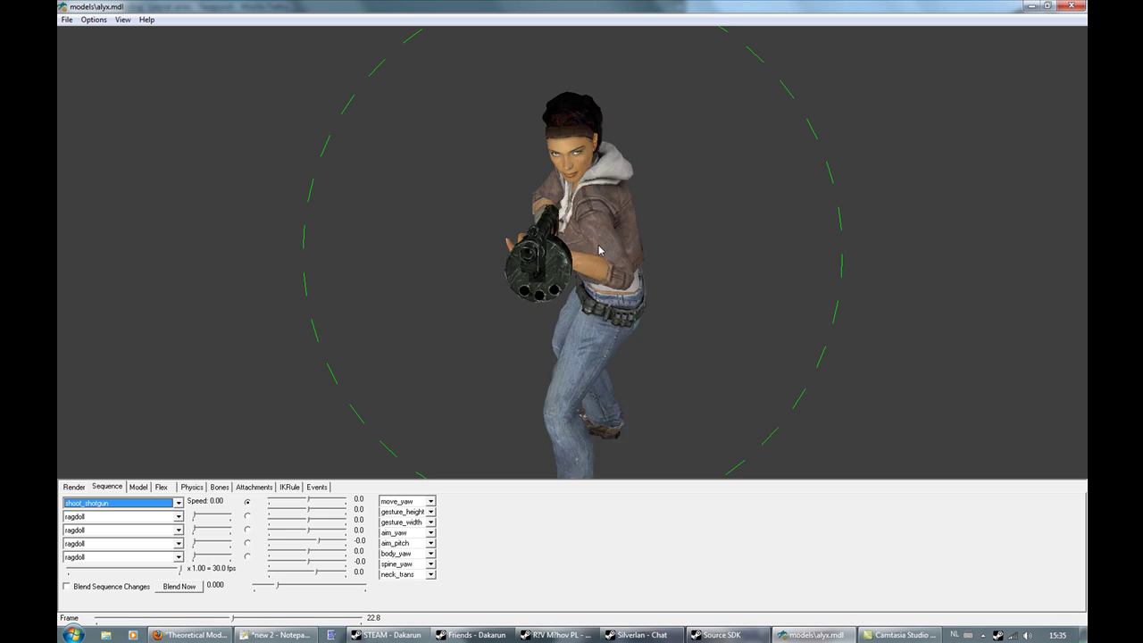
# Step: Play the ThrowItem animation and unload the weapon from Alyx's hands
pyautogui.click(146, 506)
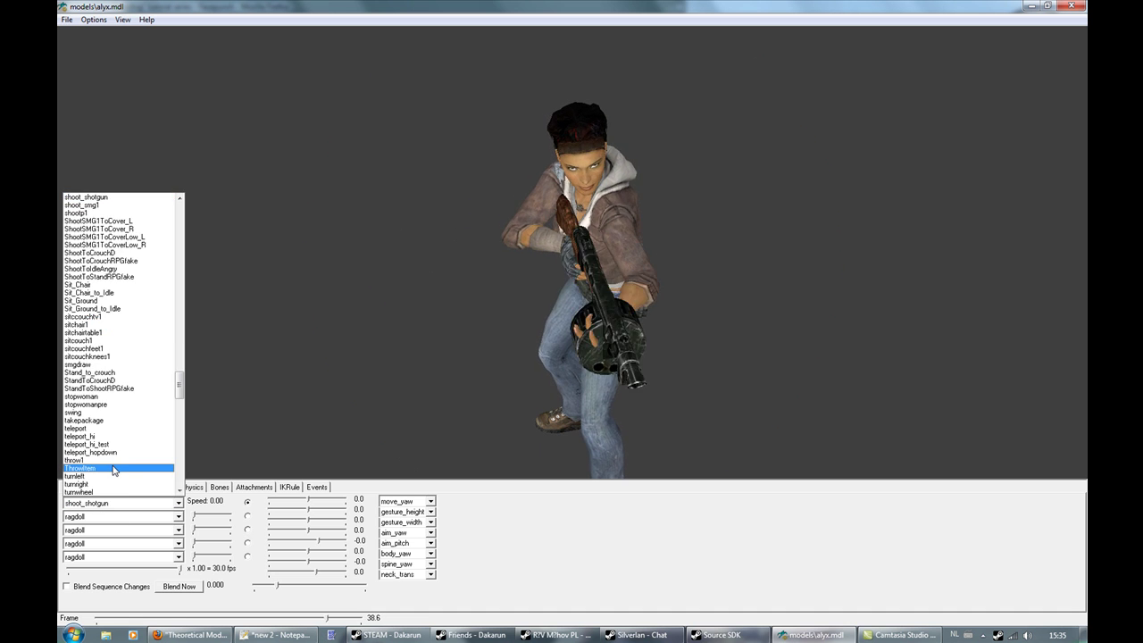
pyautogui.click(114, 466)
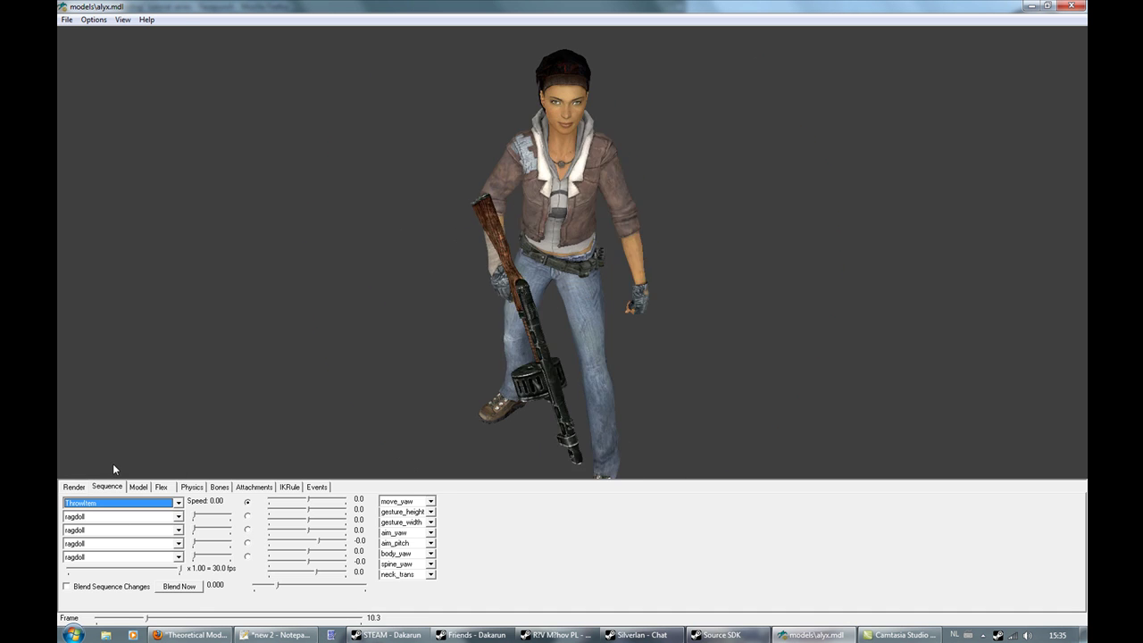
pyautogui.click(66, 20)
pyautogui.click(89, 80)
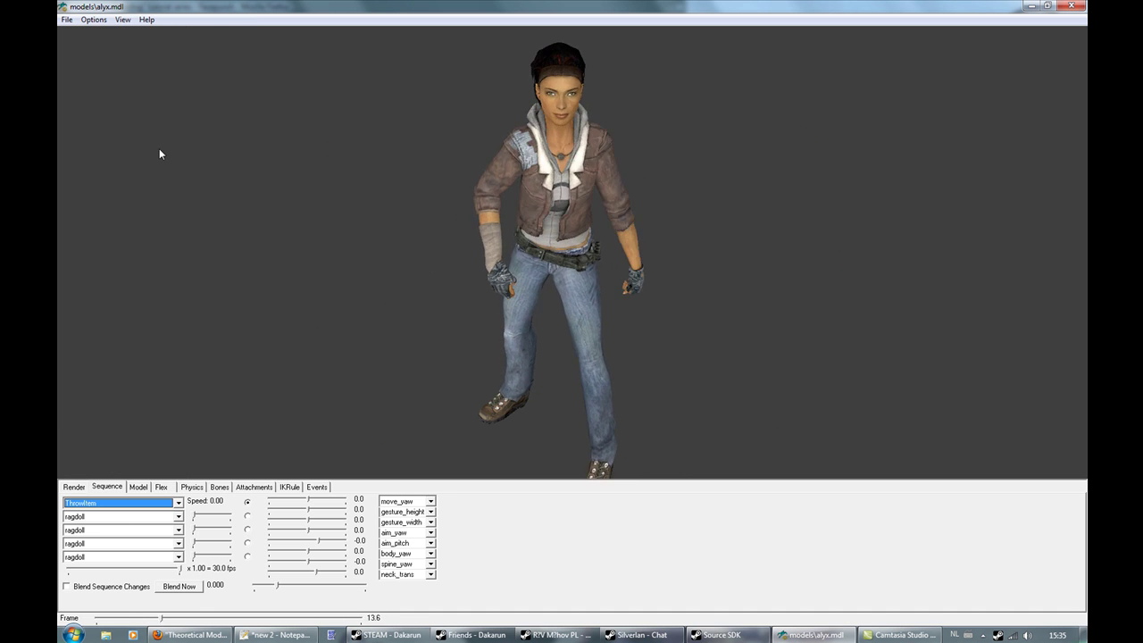
# Step: Play Sit_Ground_to_Idle, rotate the view, and show the model info and skin settings
pyautogui.click(127, 503)
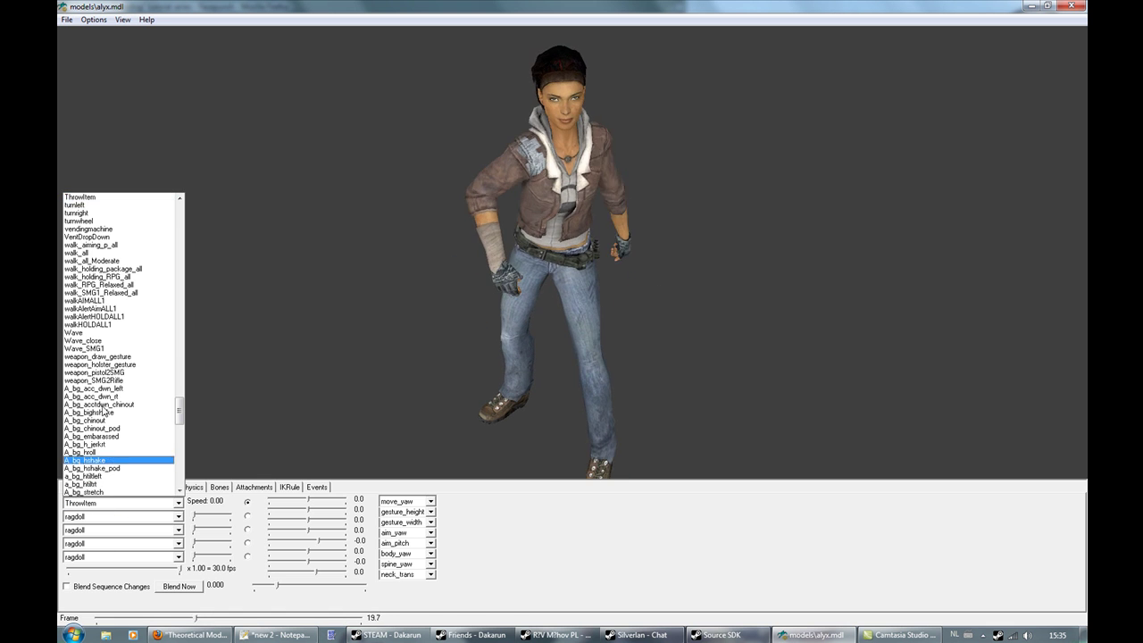
pyautogui.scroll(6, 115, 311)
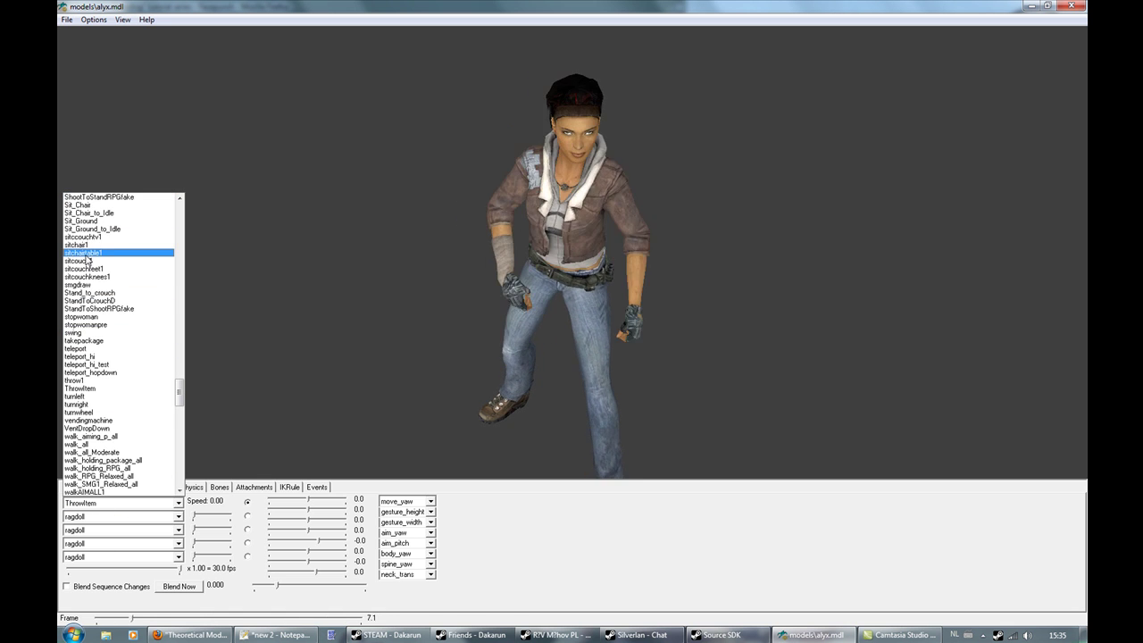
pyautogui.click(92, 231)
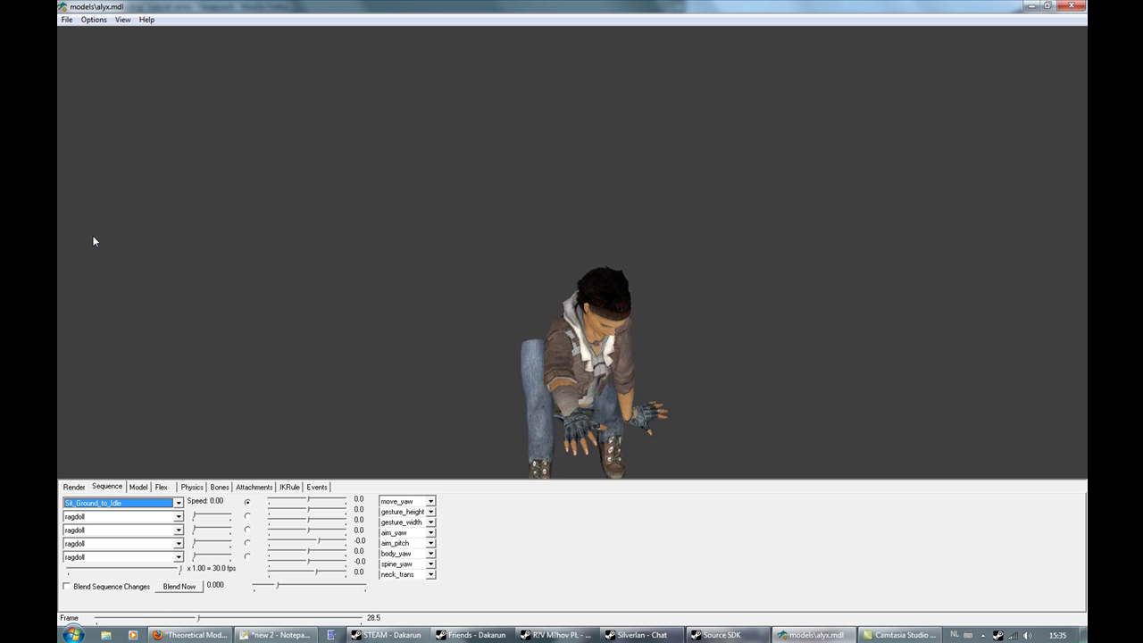
pyautogui.moveTo(482, 279)
pyautogui.mouseDown()
pyautogui.moveTo(470, 271)
pyautogui.moveTo(498, 259)
pyautogui.moveTo(512, 266)
pyautogui.moveTo(500, 279)
pyautogui.mouseUp()
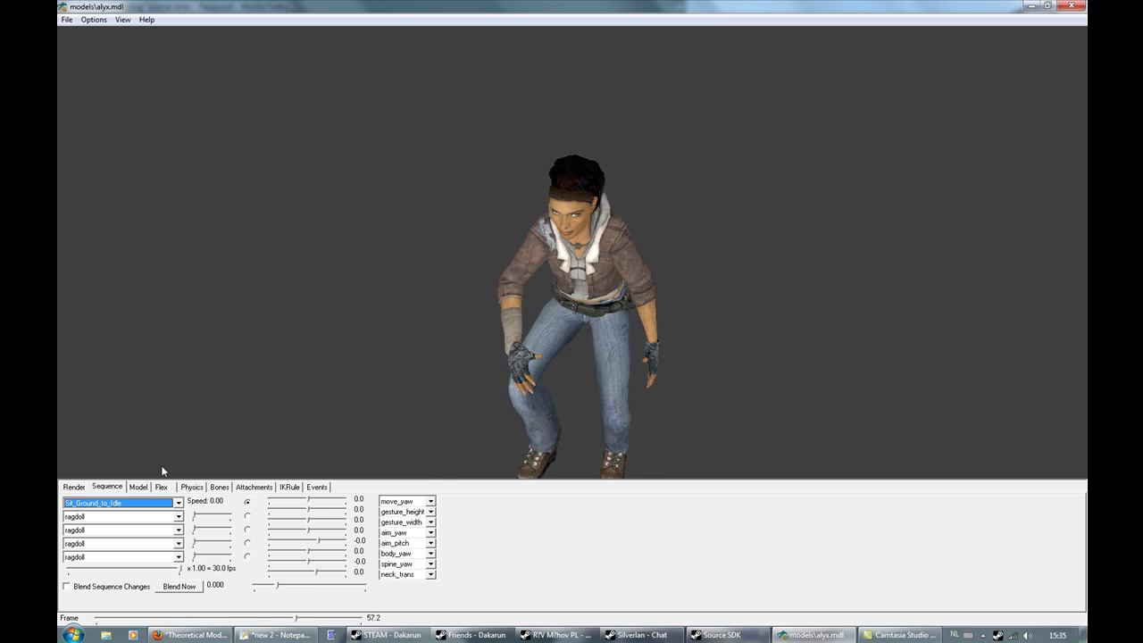
pyautogui.click(140, 488)
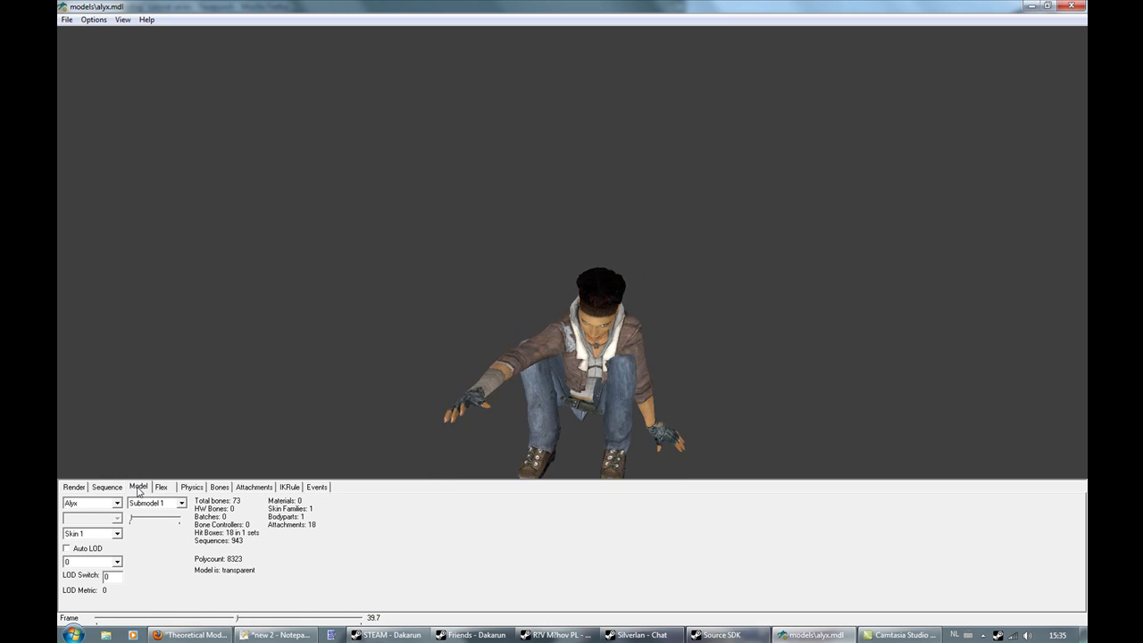
# Step: Keep Alyx's first skin, then load protectron.mdl from the noxfallout folder
pyautogui.click(89, 534)
pyautogui.click(90, 545)
pyautogui.click(67, 19)
pyautogui.click(82, 33)
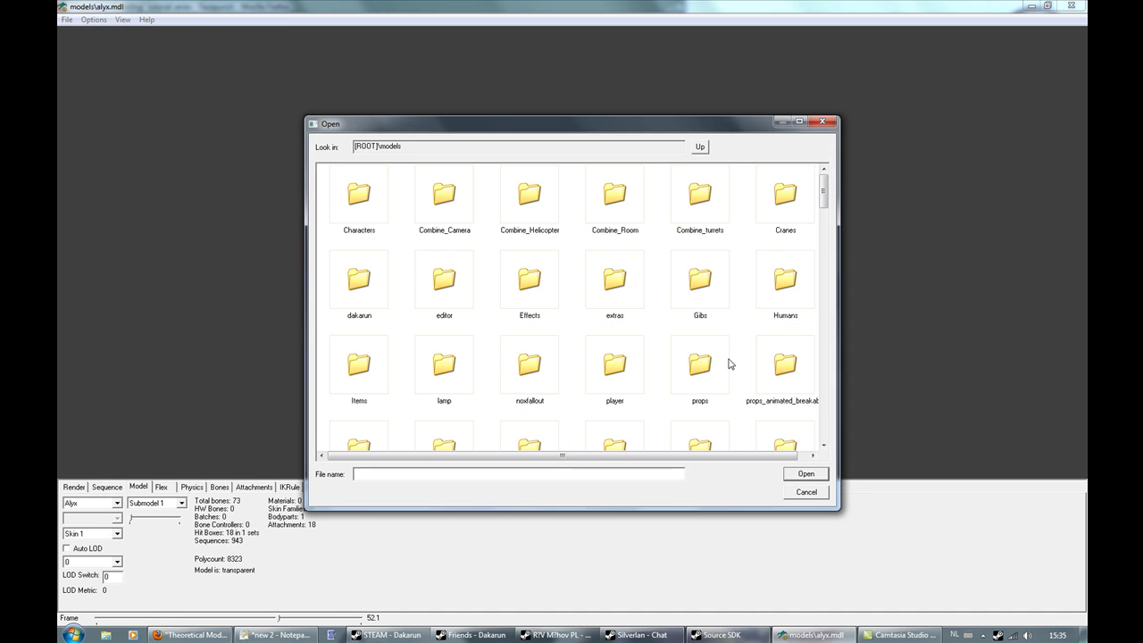
pyautogui.click(371, 399)
pyautogui.doubleClick(521, 380)
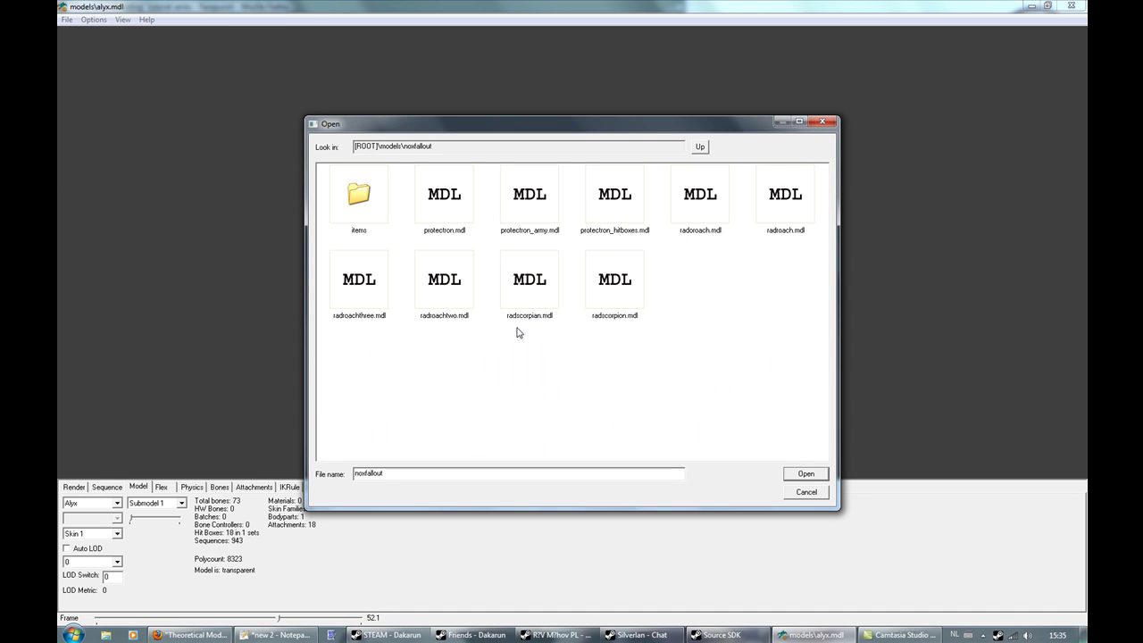
pyautogui.doubleClick(459, 217)
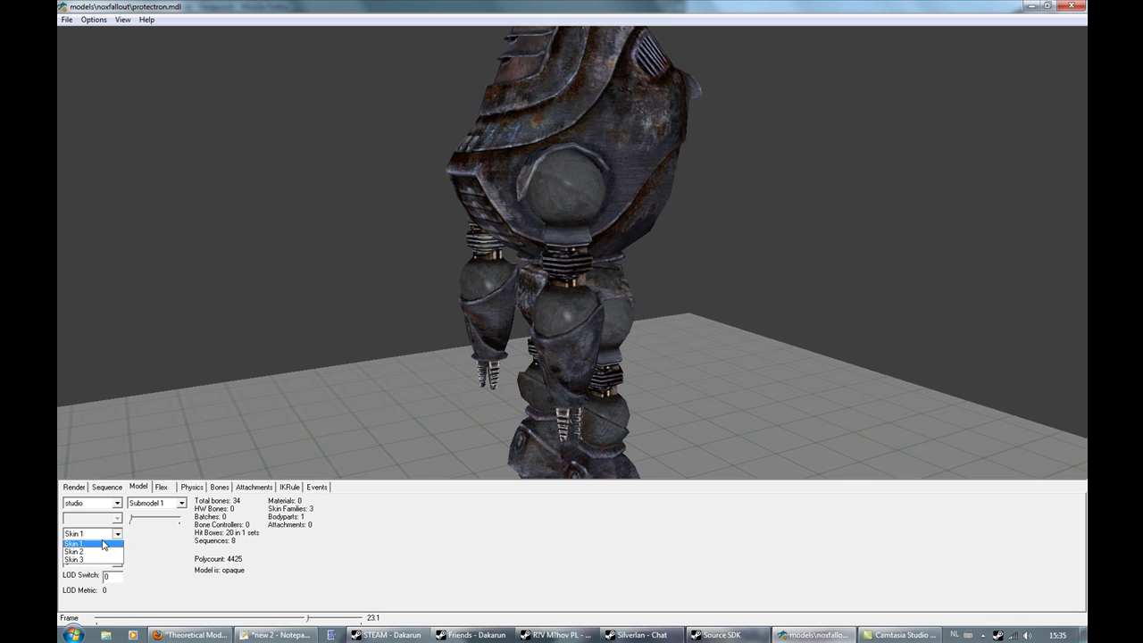
# Step: Cycle through the protectron's skins, settling on Skin 1
pyautogui.click(93, 554)
pyautogui.press('Down')
pyautogui.press('Up')
pyautogui.press('Up')
pyautogui.press('Down')
pyautogui.press('Down')
pyautogui.press('Up')
pyautogui.press('Up')
pyautogui.press('Down')
pyautogui.press('Down')
pyautogui.press('Up')
pyautogui.press('Up')
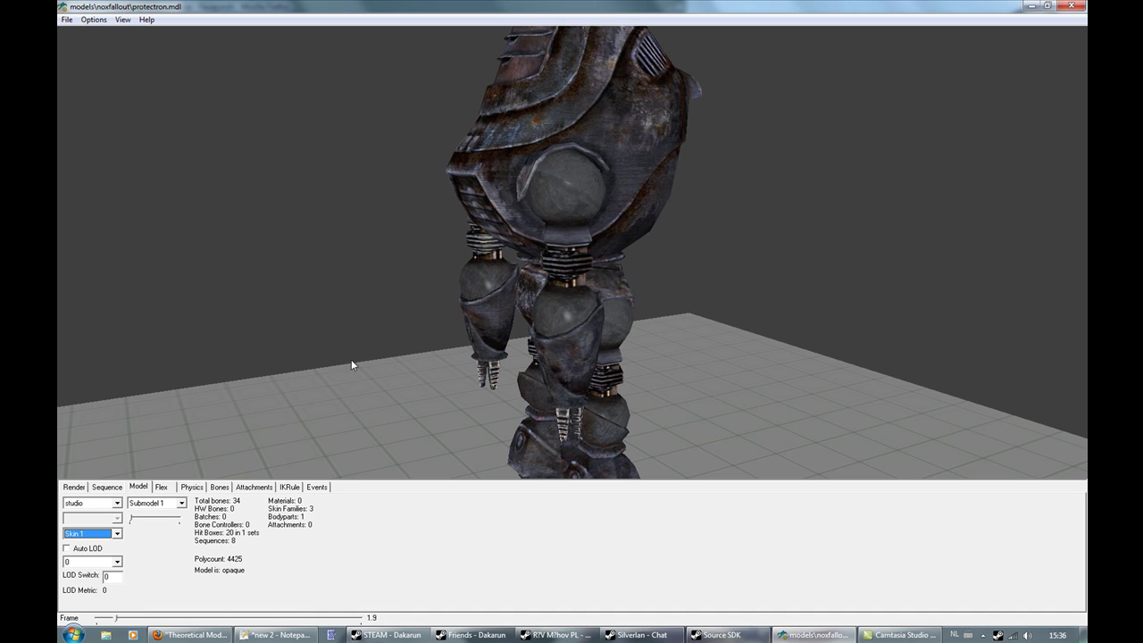
# Step: Check the protectron's submodel and body part choices and zoom out to see it whole
pyautogui.click(167, 510)
pyautogui.click(116, 503)
pyautogui.click(90, 513)
pyautogui.moveTo(472, 272); pyautogui.dragTo(567, 317)
# Step: Browse the Attachments, Physics, Flex, Sequence and Render settings for the protectron
pyautogui.click(253, 486)
pyautogui.click(191, 487)
pyautogui.click(161, 487)
pyautogui.click(107, 487)
pyautogui.click(75, 488)
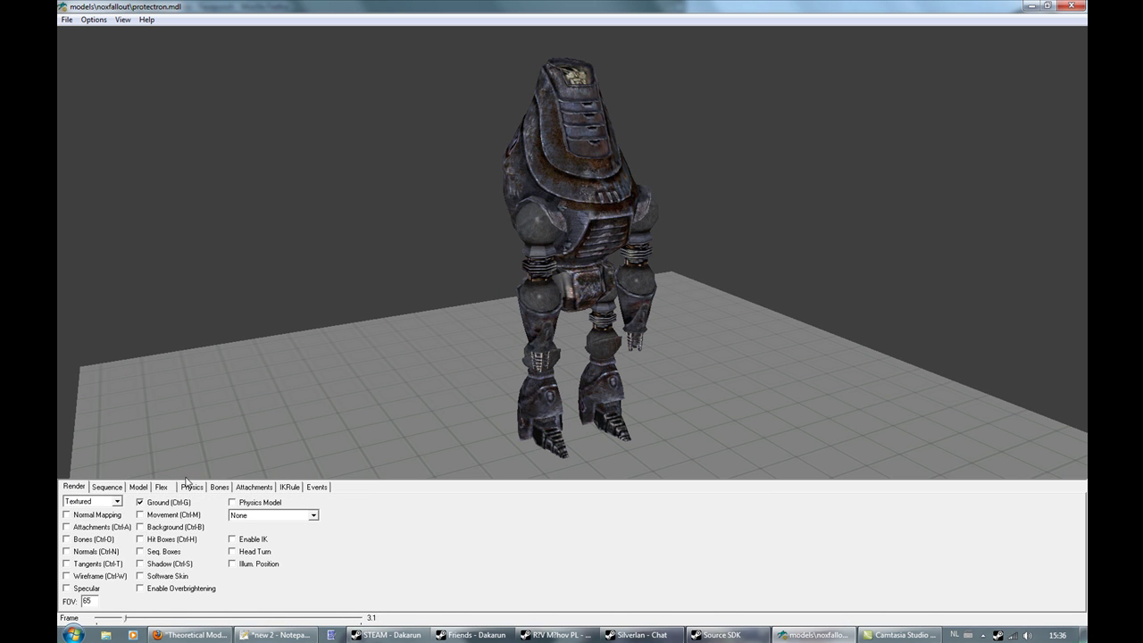
pyautogui.click(188, 486)
# Step: Load the Alyx model from the models folder in place of the protectron
pyautogui.click(66, 20)
pyautogui.click(90, 29)
pyautogui.click(458, 380)
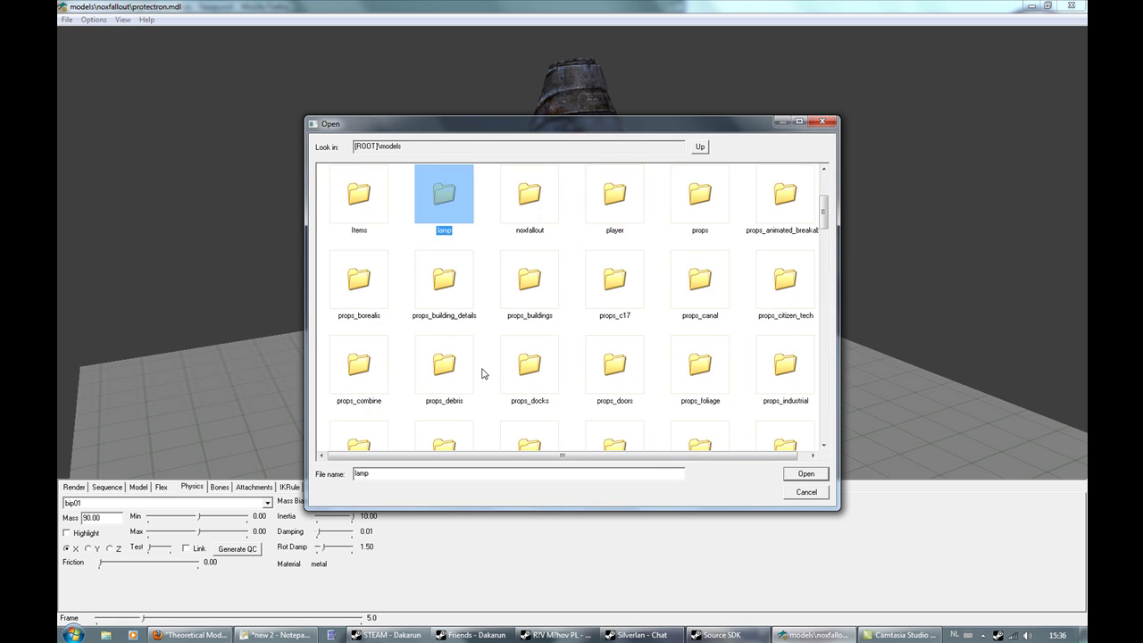
pyautogui.scroll(-3, 429, 357)
pyautogui.scroll(-2, 387, 350)
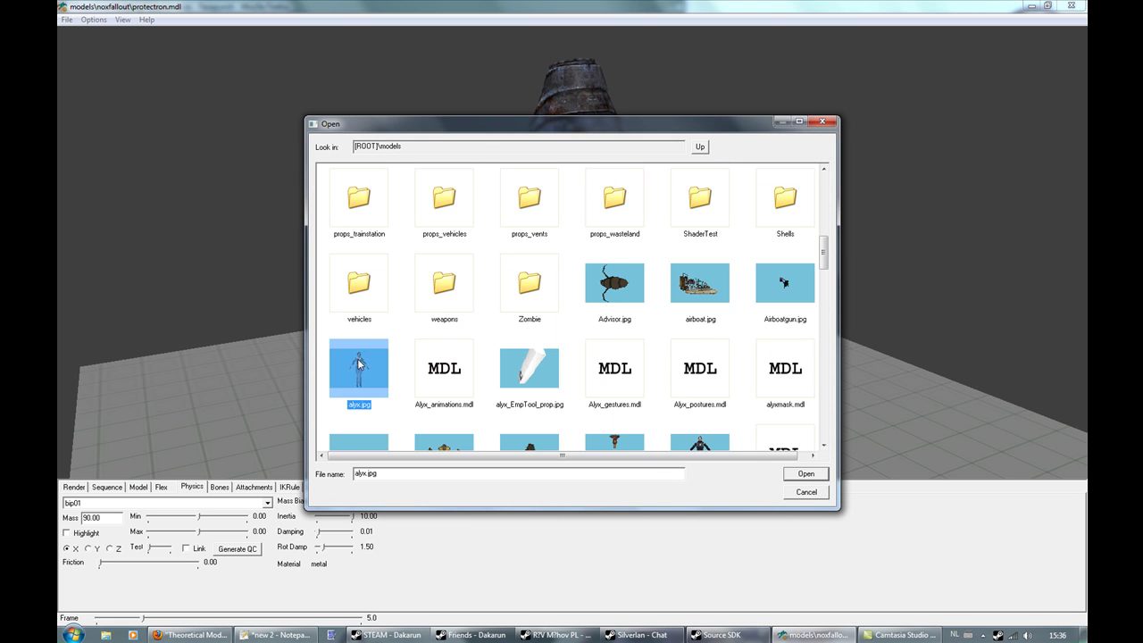
pyautogui.doubleClick(357, 358)
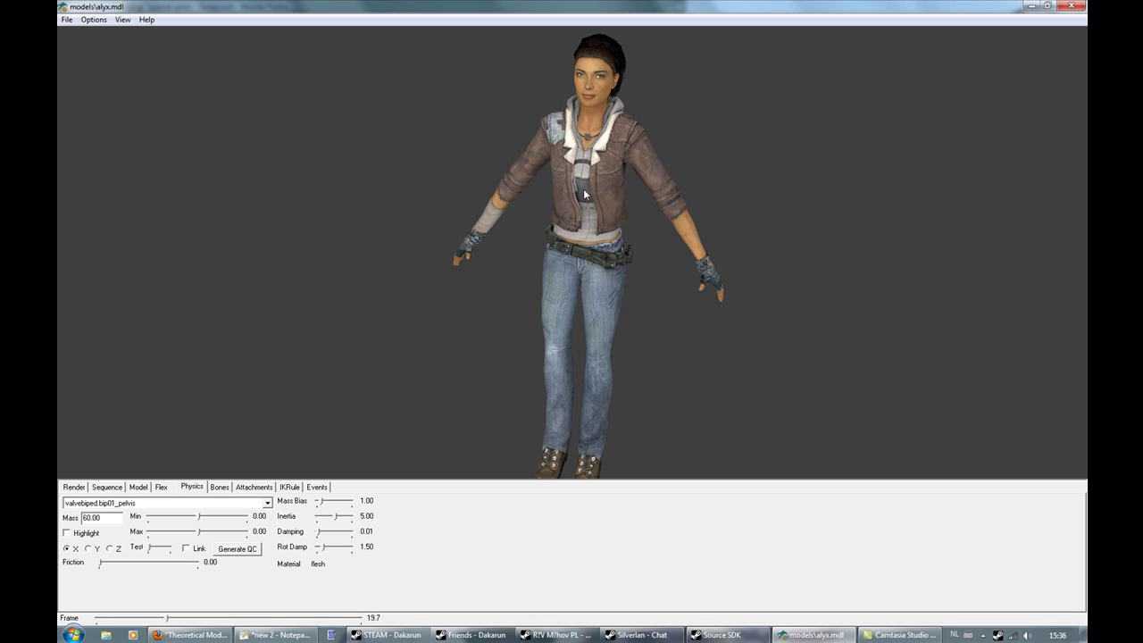
# Step: Inspect physics limits for the right calf and the next bone, then show Alyx's sound events
pyautogui.click(126, 505)
pyautogui.click(100, 586)
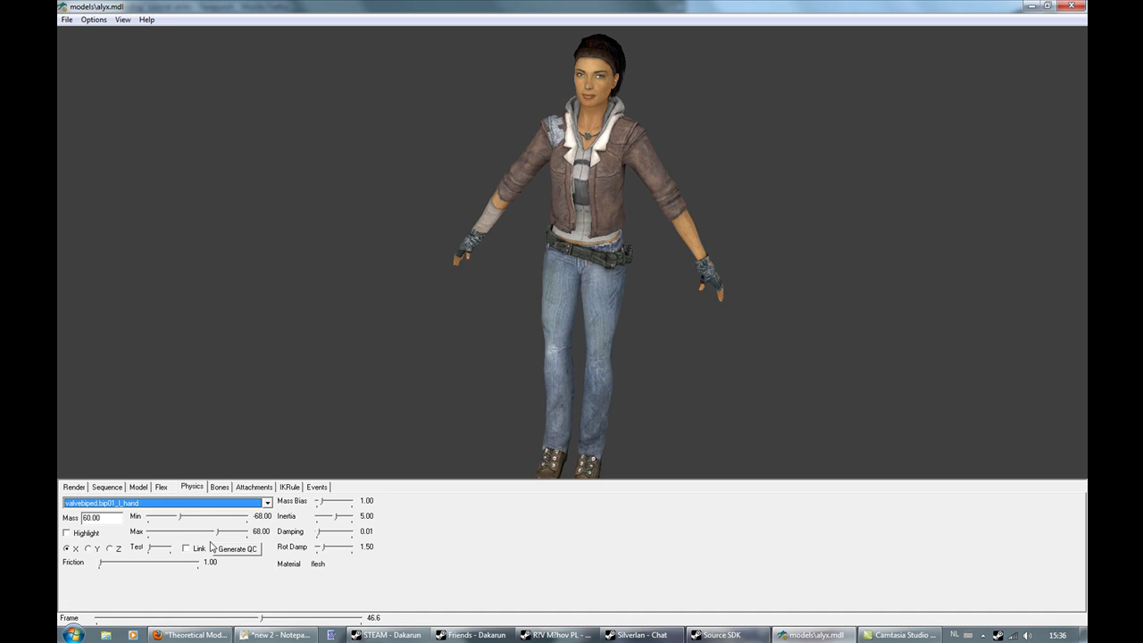
pyautogui.press('Up')
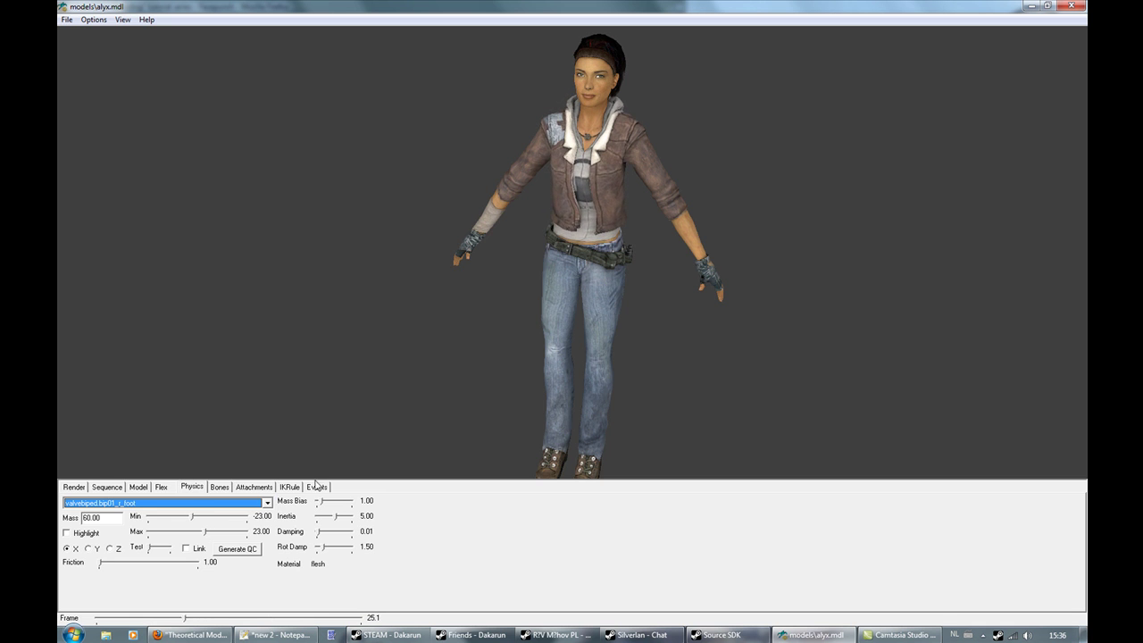
pyautogui.click(316, 487)
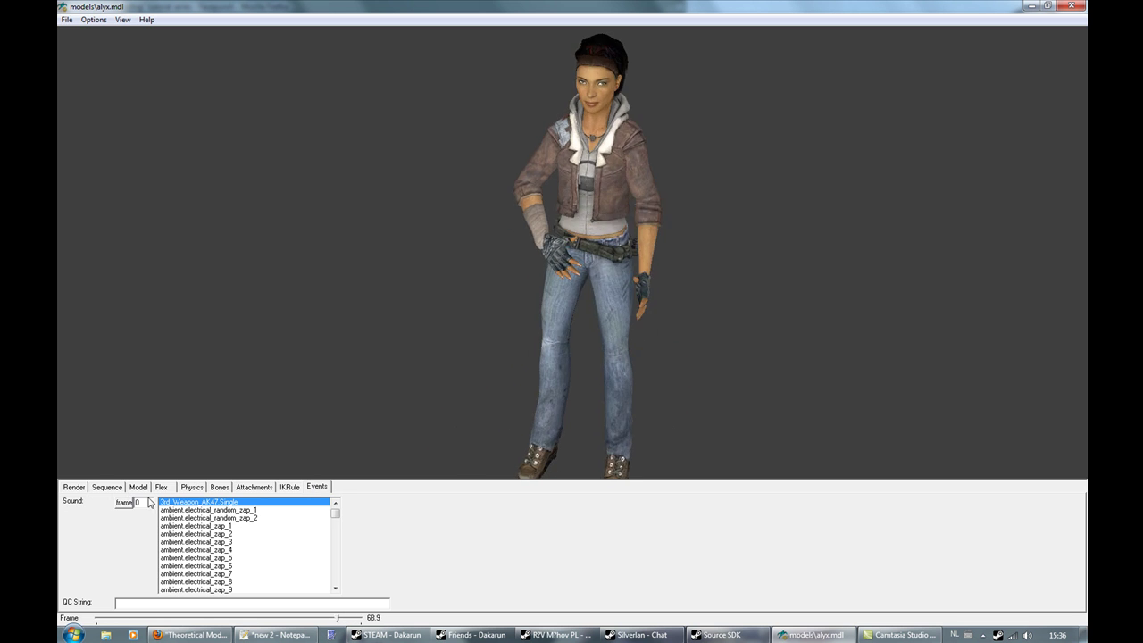
# Step: Set an ambient.electrical_zap_1 playsound event at frame 4 and render Alyx textured
pyautogui.click(201, 526)
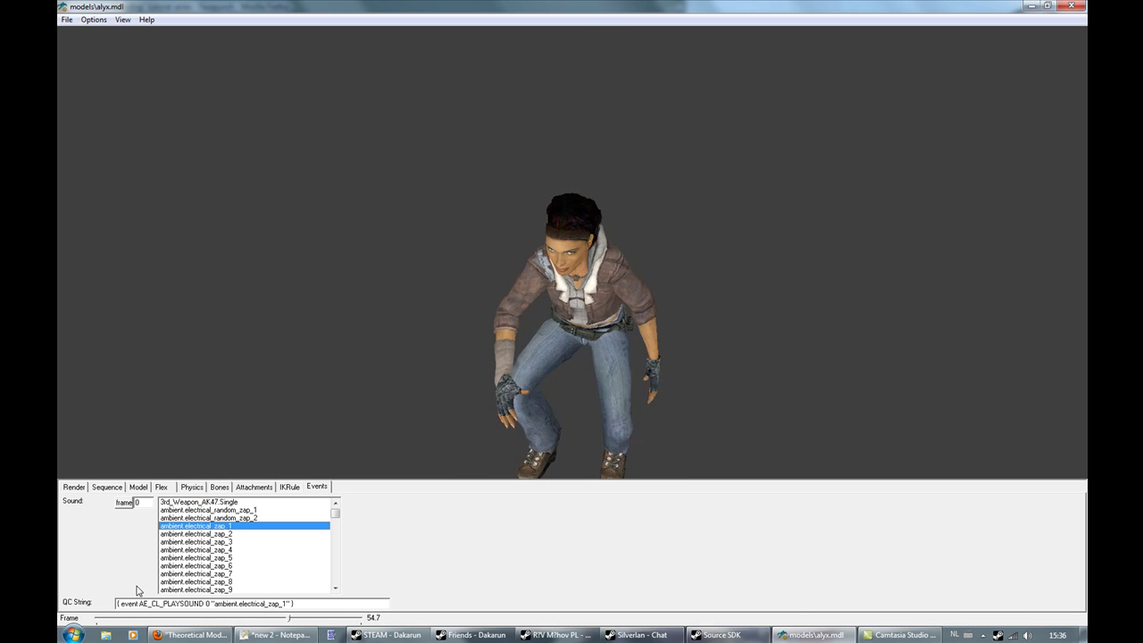
pyautogui.write('4')
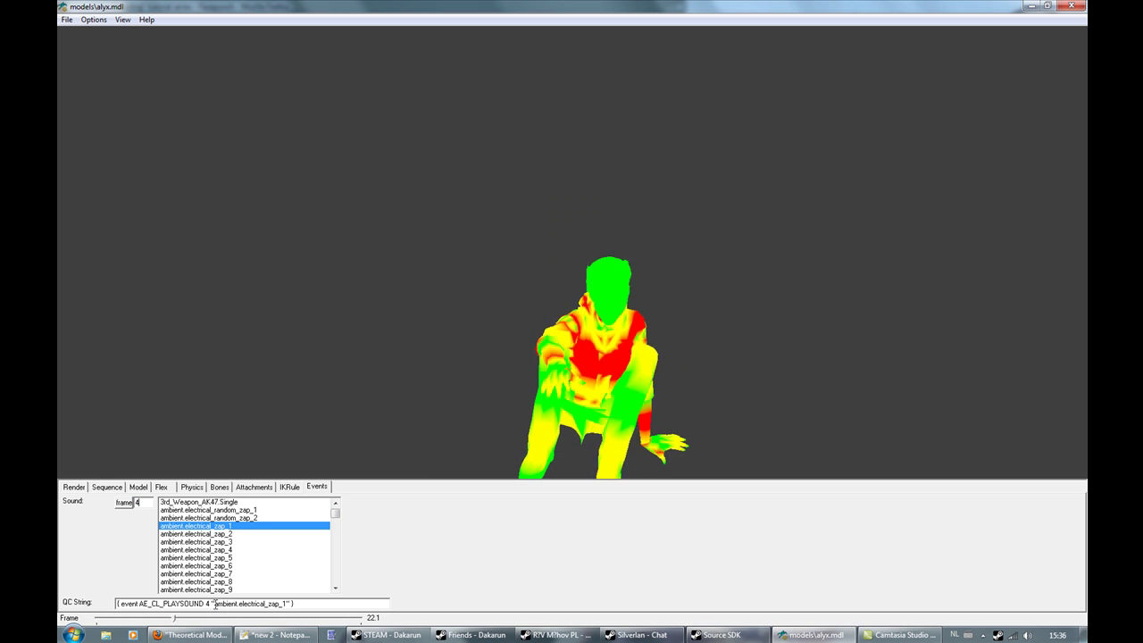
pyautogui.click(77, 488)
pyautogui.click(87, 503)
pyautogui.click(90, 522)
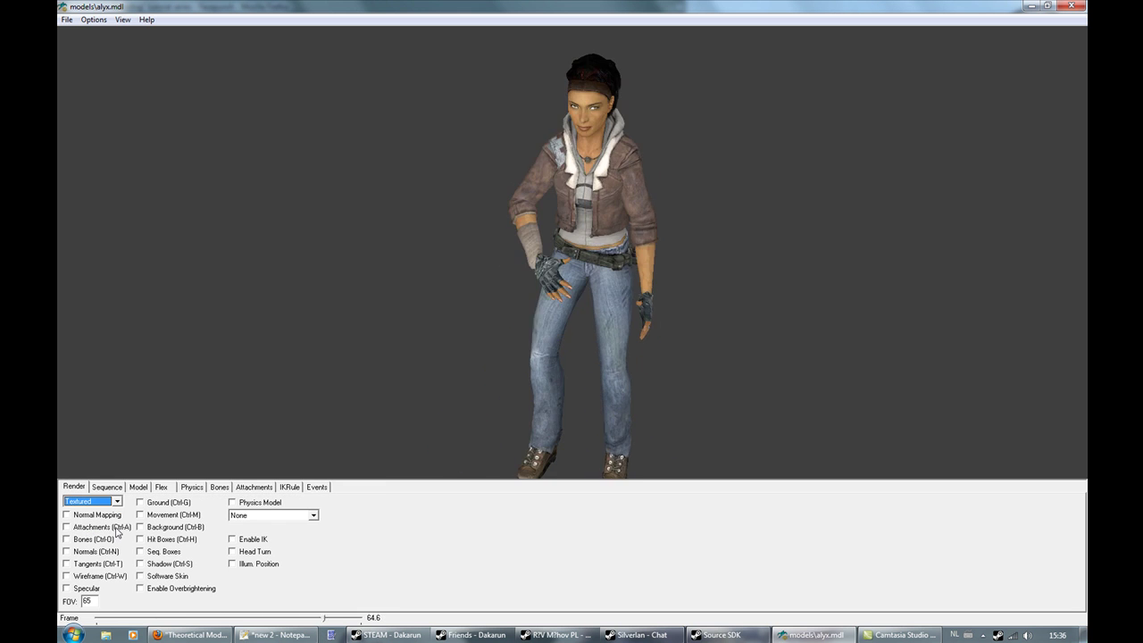
pyautogui.click(314, 491)
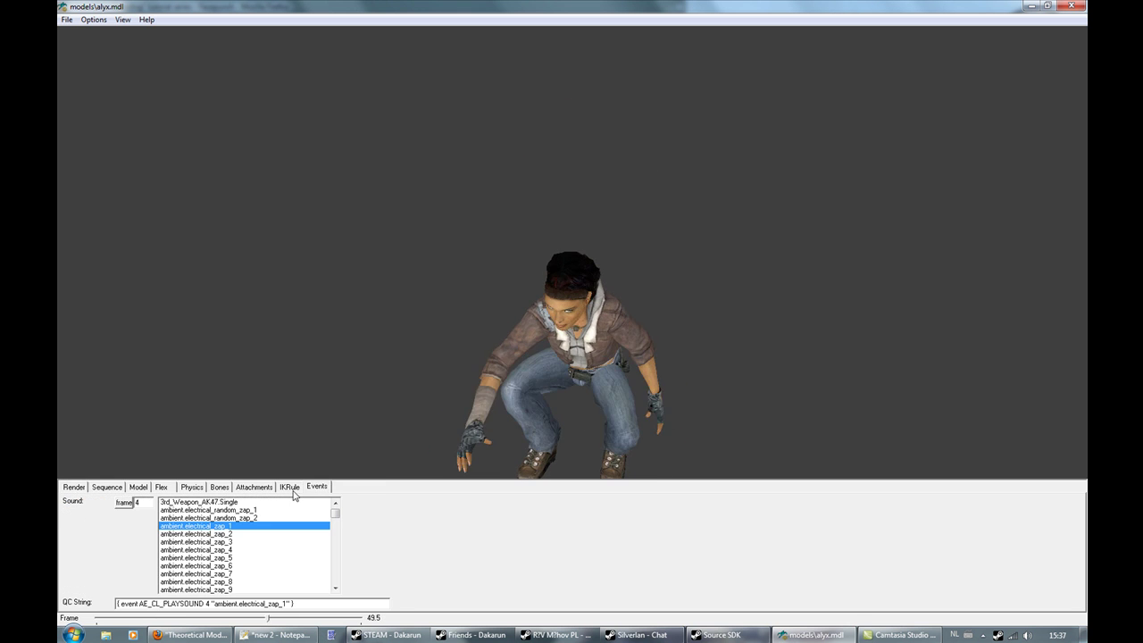
pyautogui.click(279, 634)
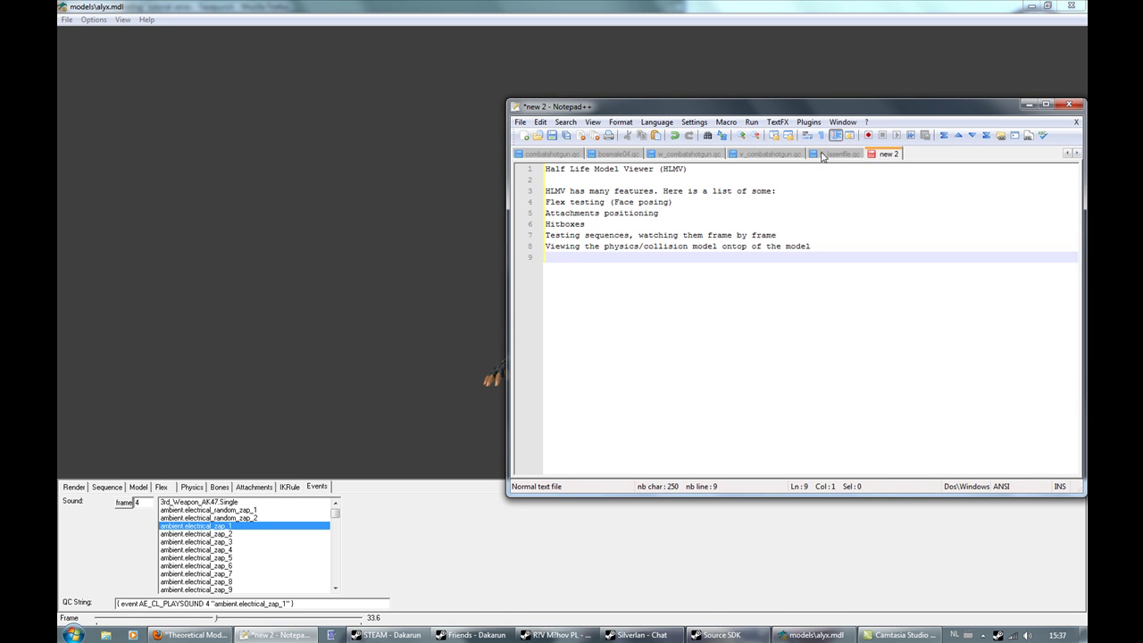
# Step: Show v_laserrifle.qc with the cursor on the Clipout playsound event line
pyautogui.click(840, 154)
pyautogui.click(656, 444)
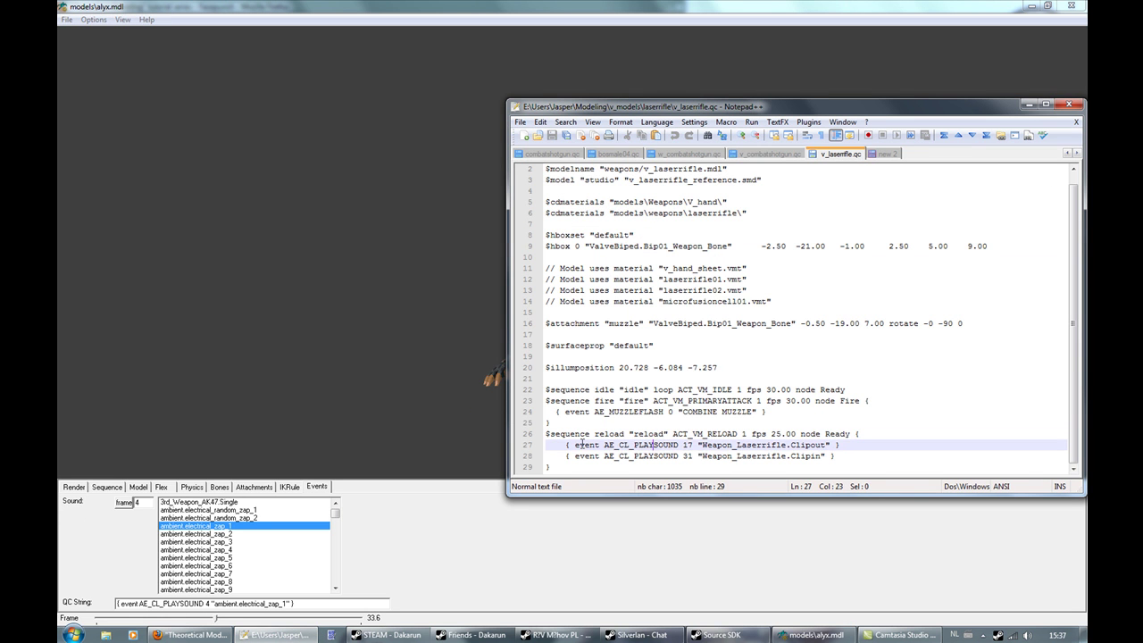